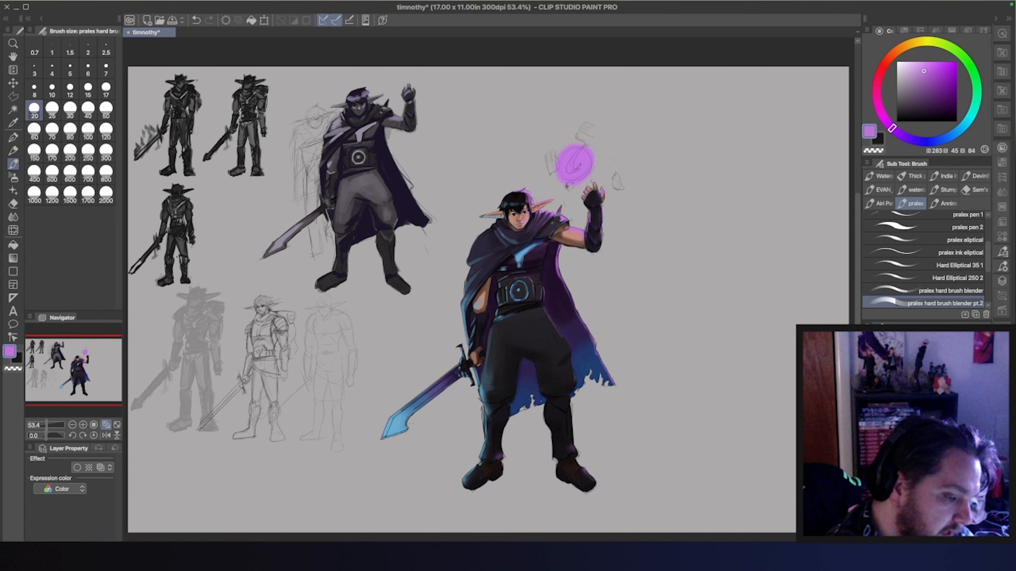
# Touch up the shading around the raised arm and shoulder with tones sampled there, using brush sizes 20 and 12
pyautogui.keyDown('alt'); pyautogui.click(567, 225); pyautogui.keyUp('alt')
pyautogui.moveTo(567, 223); pyautogui.dragTo(569, 228)
pyautogui.keyDown('alt'); pyautogui.click(567, 225); pyautogui.keyUp('alt')
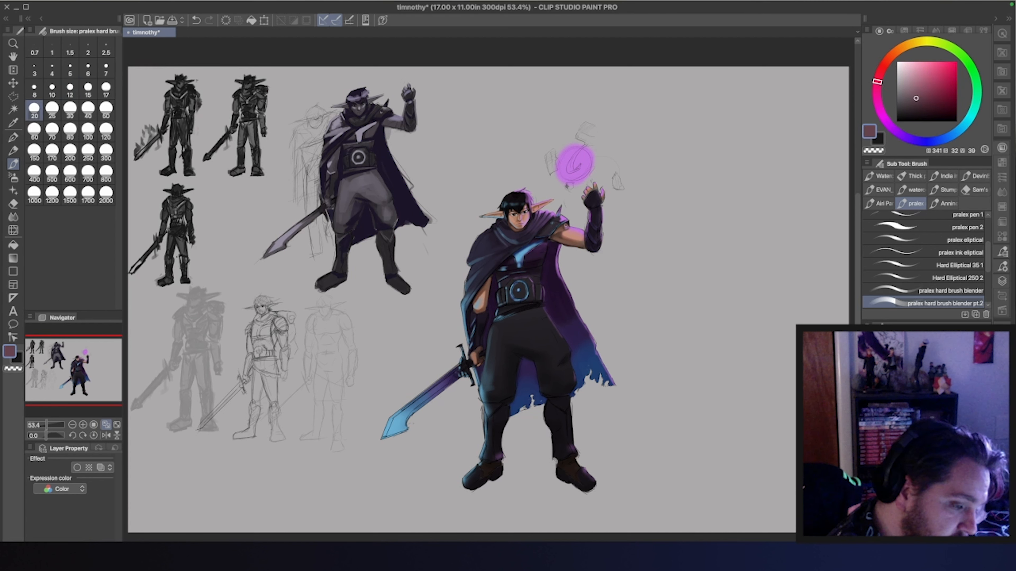
pyautogui.keyDown('alt'); pyautogui.click(568, 226); pyautogui.keyUp('alt')
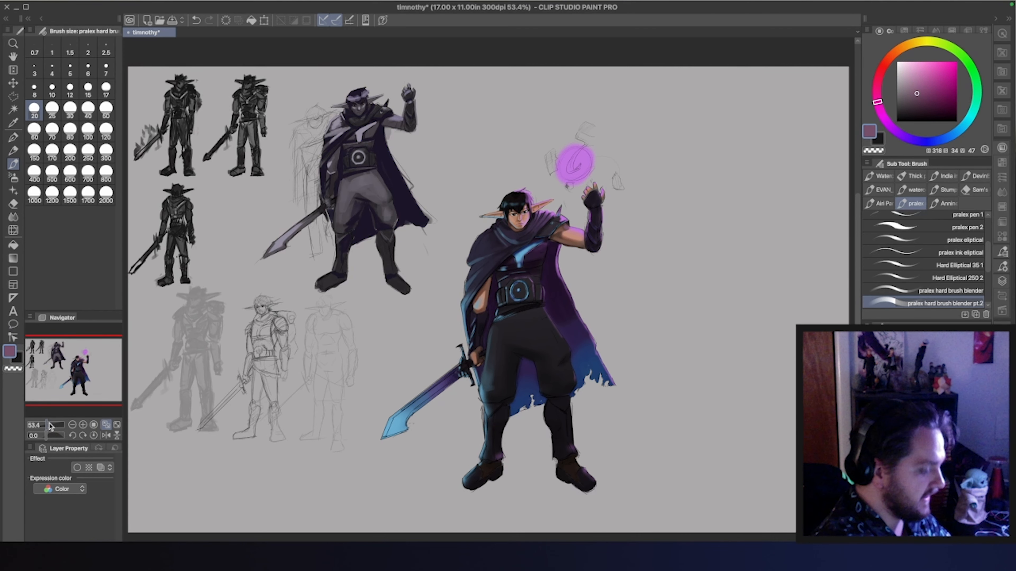
pyautogui.moveTo(49, 426); pyautogui.dragTo(61, 424)
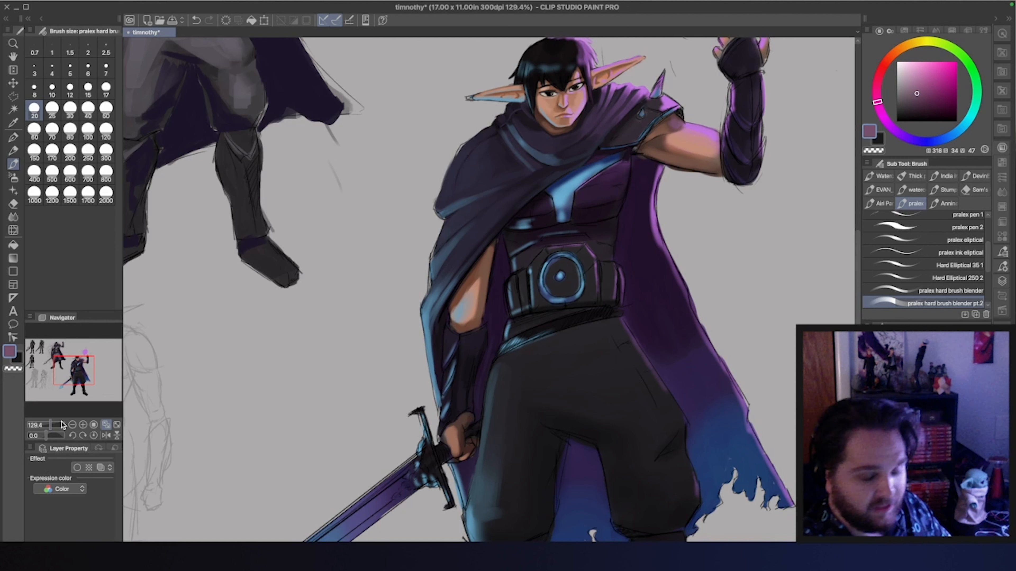
pyautogui.click(70, 90)
pyautogui.keyDown('alt'); pyautogui.click(540, 236); pyautogui.keyUp('alt')
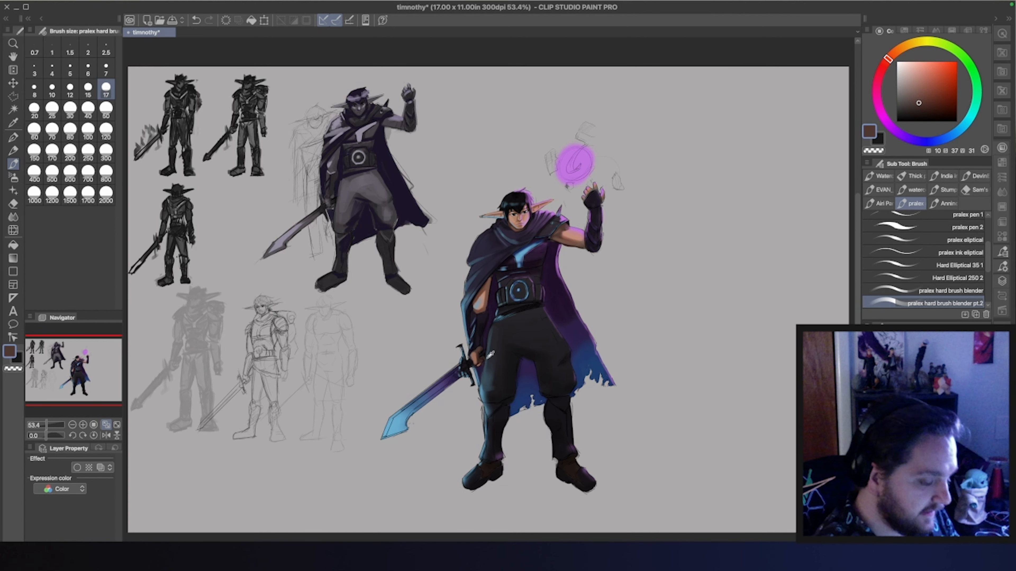
# Blend sampled blue and near-black tones along the outer thigh of the sword-side leg with the brush at size 60
pyautogui.keyDown('alt'); pyautogui.click(490, 376); pyautogui.keyUp('alt')
pyautogui.press(']')
pyautogui.press(']')
pyautogui.press(']')
pyautogui.press(']')
pyautogui.press(']')
pyautogui.press(']')
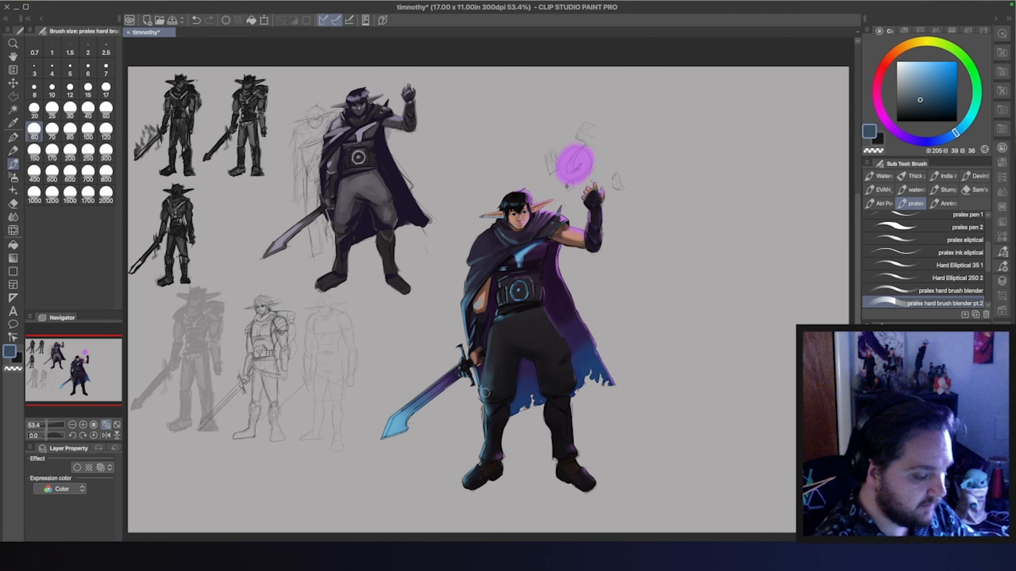
pyautogui.keyDown('alt'); pyautogui.click(494, 391); pyautogui.keyUp('alt')
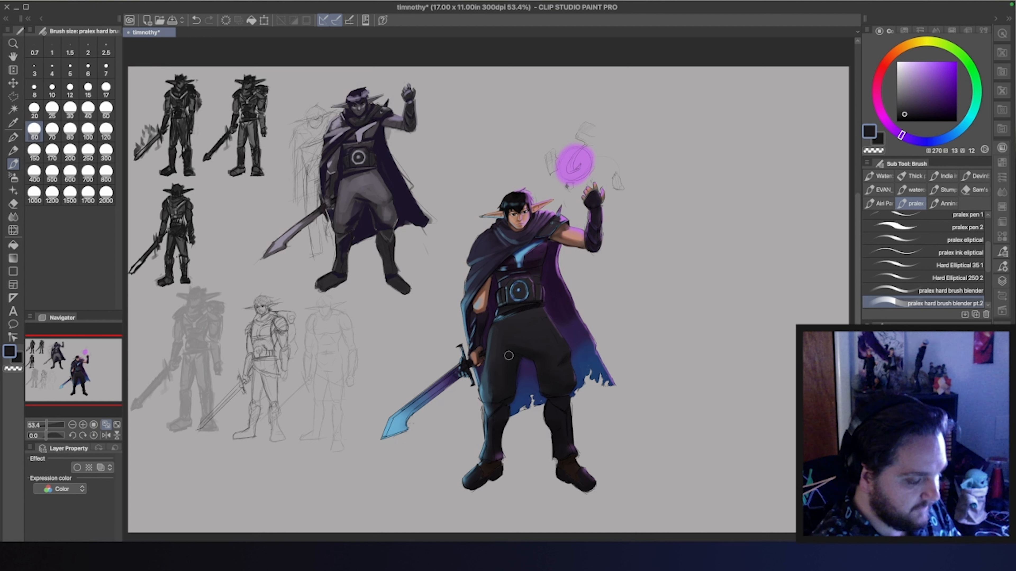
pyautogui.keyDown('alt'); pyautogui.click(490, 383); pyautogui.keyUp('alt')
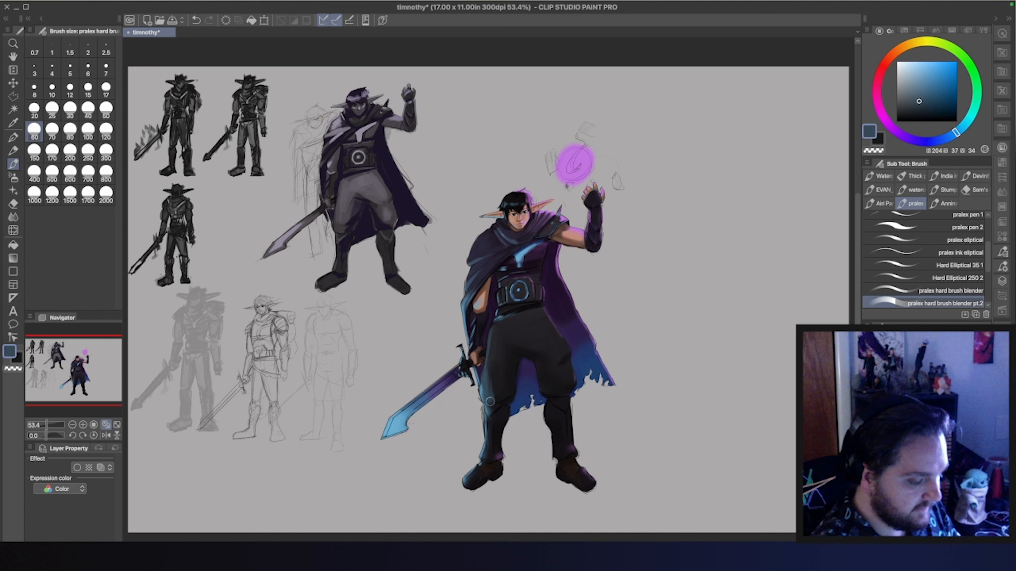
pyautogui.keyDown('alt'); pyautogui.click(498, 381); pyautogui.keyUp('alt')
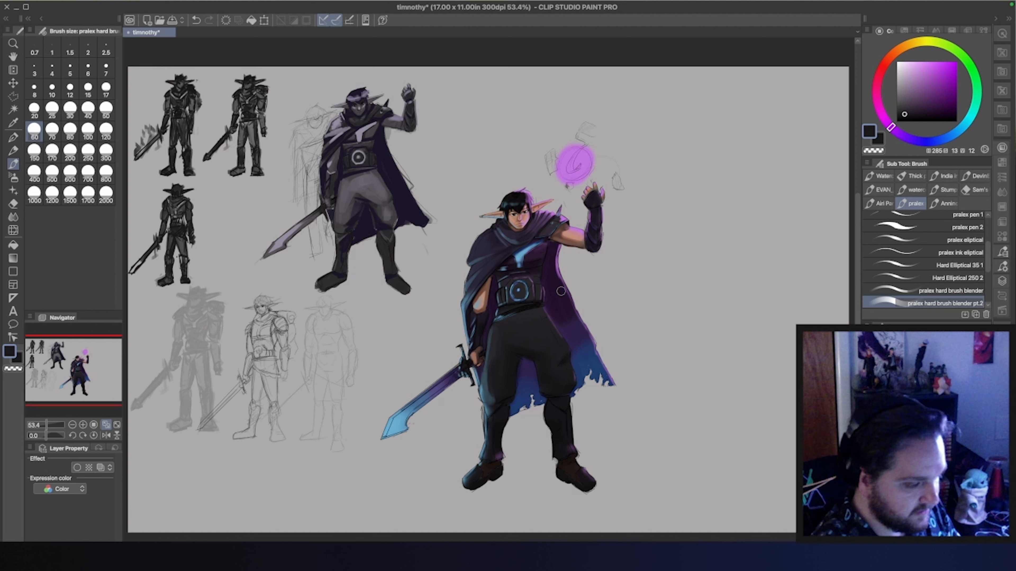
# Sample the blue tone just below the belt and reduce the brush size to 15
pyautogui.keyDown('alt'); pyautogui.click(508, 315); pyautogui.keyUp('alt')
pyautogui.keyDown('alt'); pyautogui.click(505, 314); pyautogui.keyUp('alt')
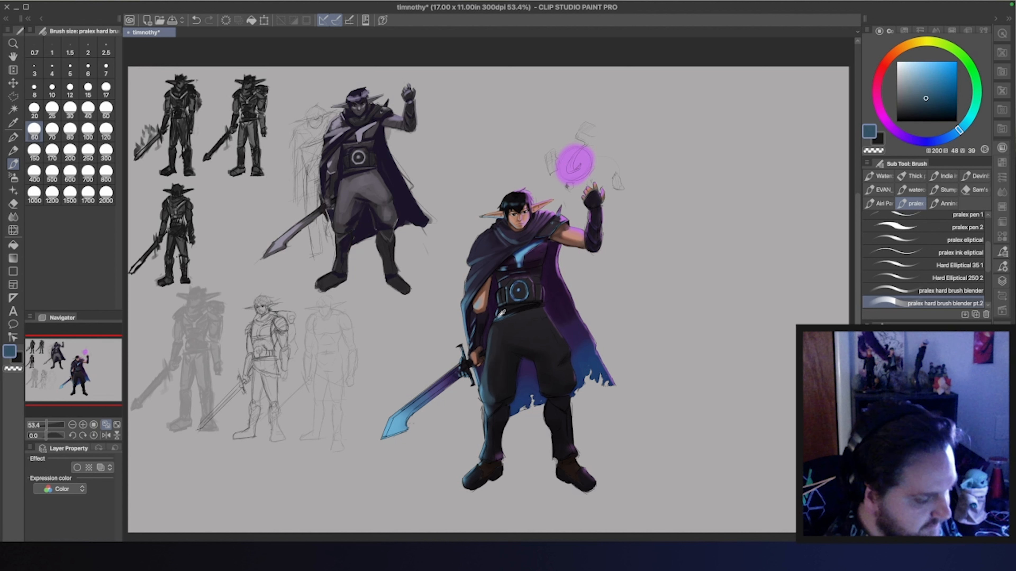
pyautogui.press('[')
pyautogui.press('[')
pyautogui.press('[')
pyautogui.press('[')
pyautogui.press('[')
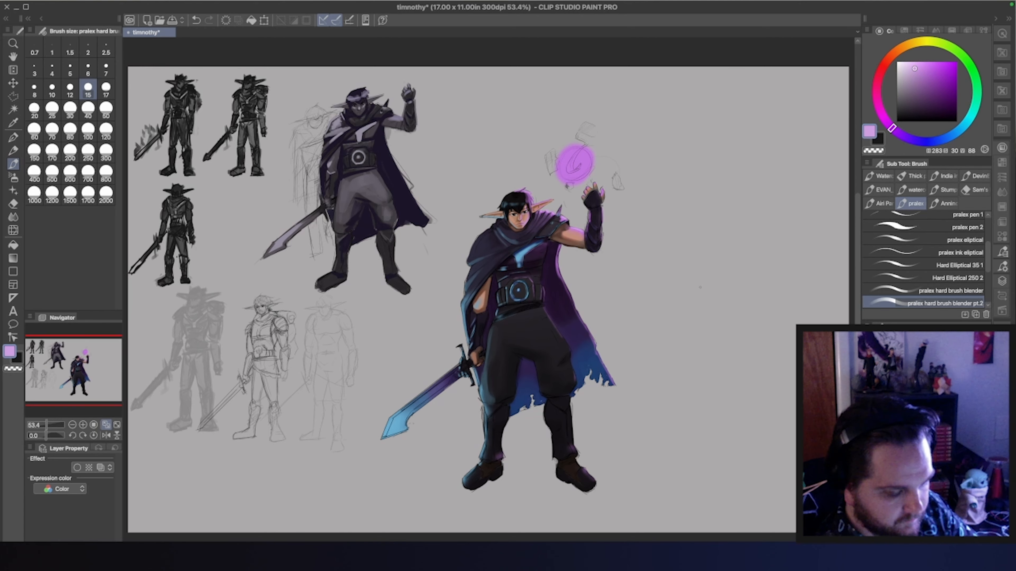
# Sketch the top face of a box in perspective beside the character, using a black pencil at size 7
pyautogui.press('p')
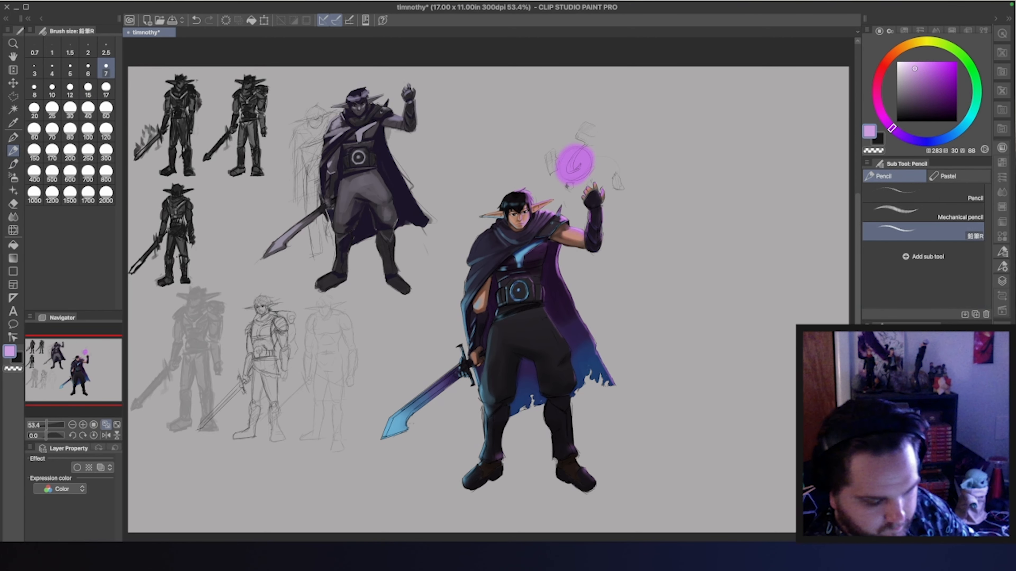
pyautogui.moveTo(46, 424); pyautogui.dragTo(51, 425)
pyautogui.moveTo(85, 368); pyautogui.dragTo(103, 369)
pyautogui.hotkey('ctrl', 'z')
pyautogui.click(897, 121)
pyautogui.moveTo(583, 192)
pyautogui.mouseDown()
pyautogui.moveTo(474, 325)
pyautogui.moveTo(556, 355)
pyautogui.mouseUp()
pyautogui.moveTo(581, 191)
pyautogui.mouseDown()
pyautogui.moveTo(721, 236)
pyautogui.moveTo(556, 391)
pyautogui.mouseUp()
pyautogui.moveTo(554, 355); pyautogui.dragTo(588, 367)
# Draw the box's vertical edges and bottom edges to close its two visible side faces
pyautogui.moveTo(351, 289); pyautogui.dragTo(353, 481)
pyautogui.moveTo(581, 365); pyautogui.dragTo(572, 535)
pyautogui.moveTo(579, 370); pyautogui.dragTo(568, 522)
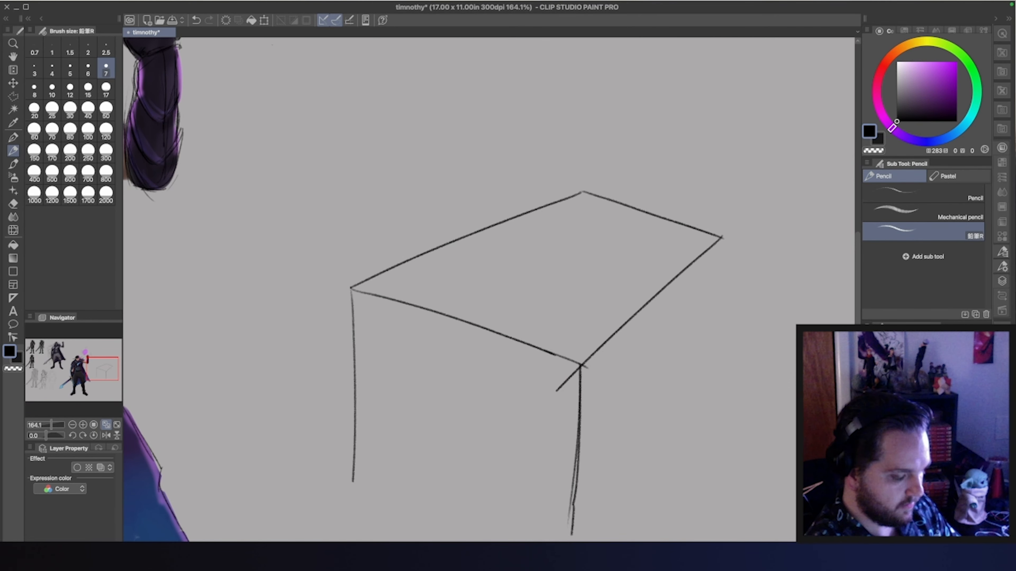
pyautogui.moveTo(352, 480); pyautogui.dragTo(532, 543)
pyautogui.moveTo(715, 369); pyautogui.dragTo(582, 543)
pyautogui.moveTo(722, 236); pyautogui.dragTo(697, 398)
pyautogui.moveTo(557, 390)
pyautogui.mouseDown()
pyautogui.moveTo(581, 361)
pyautogui.moveTo(568, 378)
pyautogui.mouseUp()
# Outline the box's front-left face with a Polyline selection
pyautogui.click(13, 97)
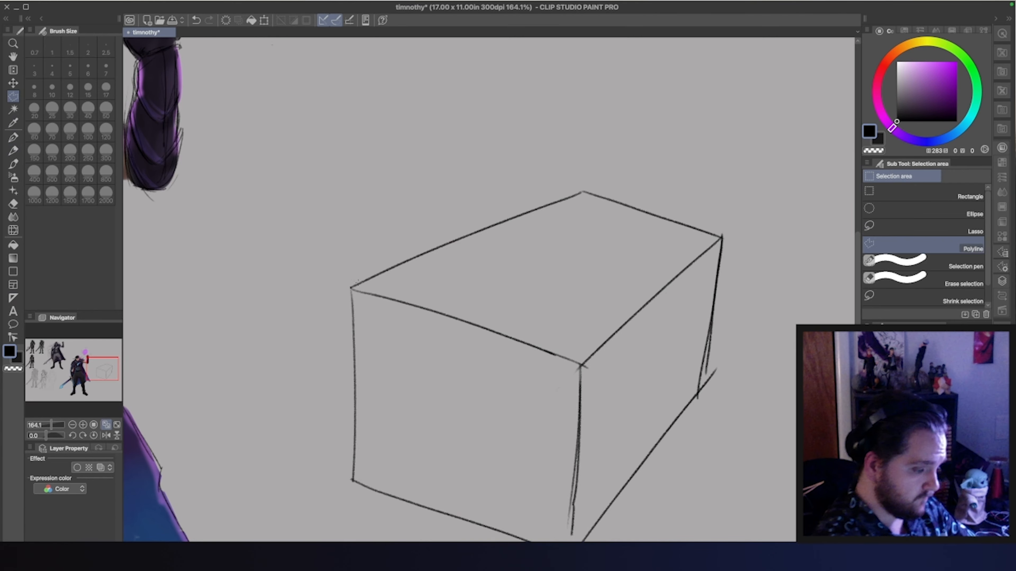
pyautogui.click(350, 288)
pyautogui.click(582, 365)
pyautogui.click(572, 555)
pyautogui.click(352, 481)
pyautogui.click(351, 287)
# Fill the selected front-left face with flat dark grey using a very large hard blender brush
pyautogui.press('b')
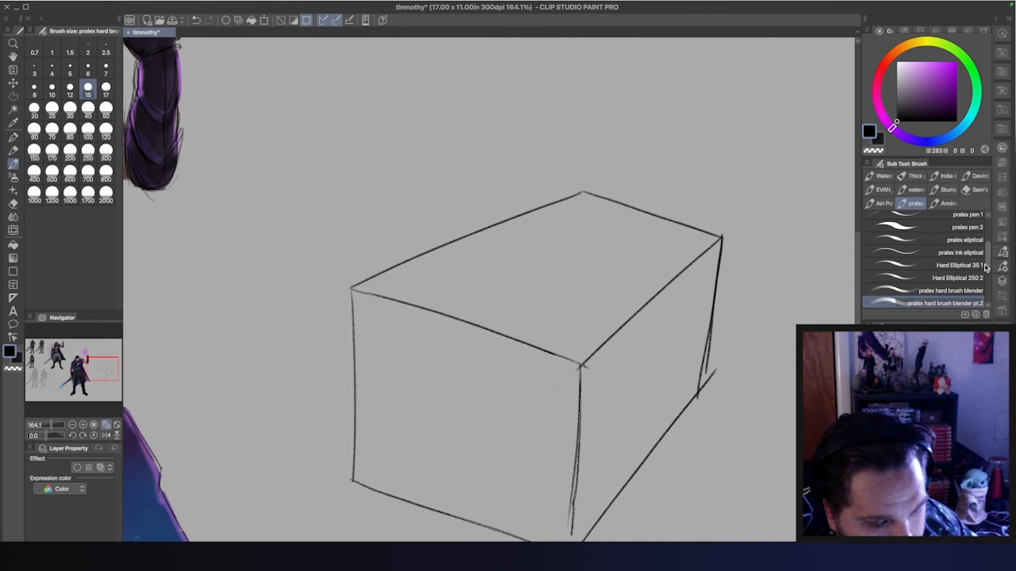
pyautogui.click(896, 106)
pyautogui.click(52, 174)
pyautogui.click(52, 194)
pyautogui.moveTo(384, 347); pyautogui.dragTo(618, 472)
pyautogui.press('[')
pyautogui.press('[')
pyautogui.press('[')
pyautogui.press('[')
pyautogui.press('[')
pyautogui.press('[')
pyautogui.press('[')
pyautogui.press('[')
pyautogui.press('[')
pyautogui.press('[')
pyautogui.press('[')
pyautogui.press('[')
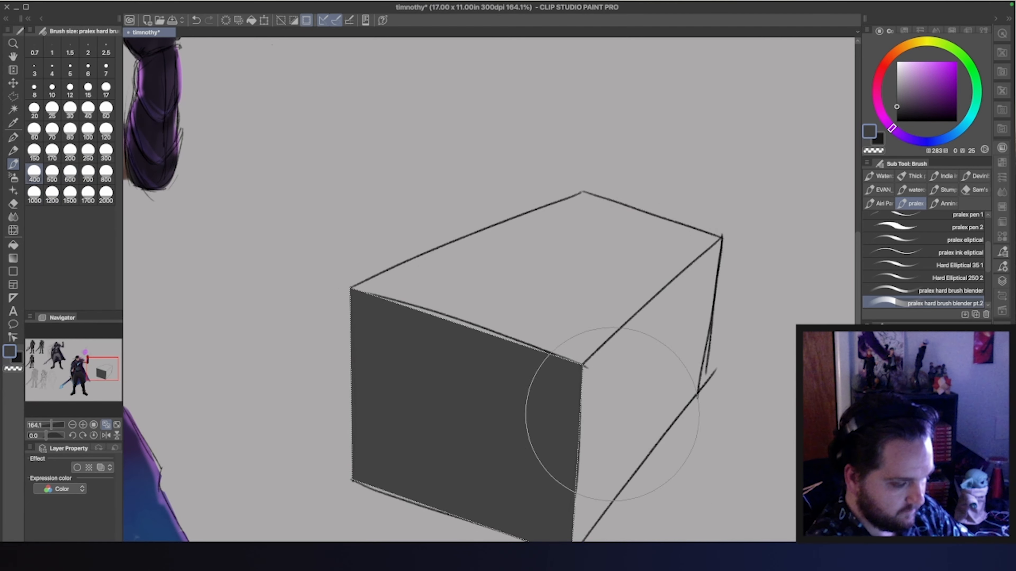
# Blend light grey down from the top of the front-left face with the Soft Round 1400 1 brush
pyautogui.click(897, 85)
pyautogui.press(']')
pyautogui.press(']')
pyautogui.press(']')
pyautogui.press(']')
pyautogui.press(']')
pyautogui.press(']')
pyautogui.press(']')
pyautogui.press(']')
pyautogui.press(']')
pyautogui.press(']')
pyautogui.moveTo(397, 311); pyautogui.dragTo(580, 330)
pyautogui.press('super+z')
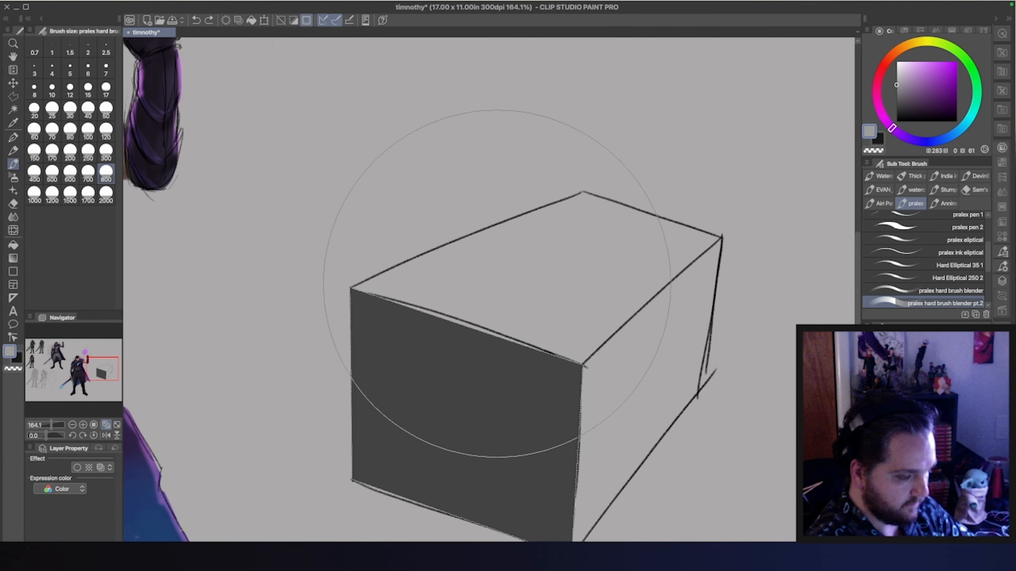
pyautogui.moveTo(987, 259); pyautogui.dragTo(988, 268)
pyautogui.click(943, 291)
pyautogui.moveTo(414, 225)
pyautogui.mouseDown()
pyautogui.moveTo(717, 286)
pyautogui.moveTo(641, 343)
pyautogui.mouseUp()
# Outline the box's right face with a Polyline selection
pyautogui.press('m')
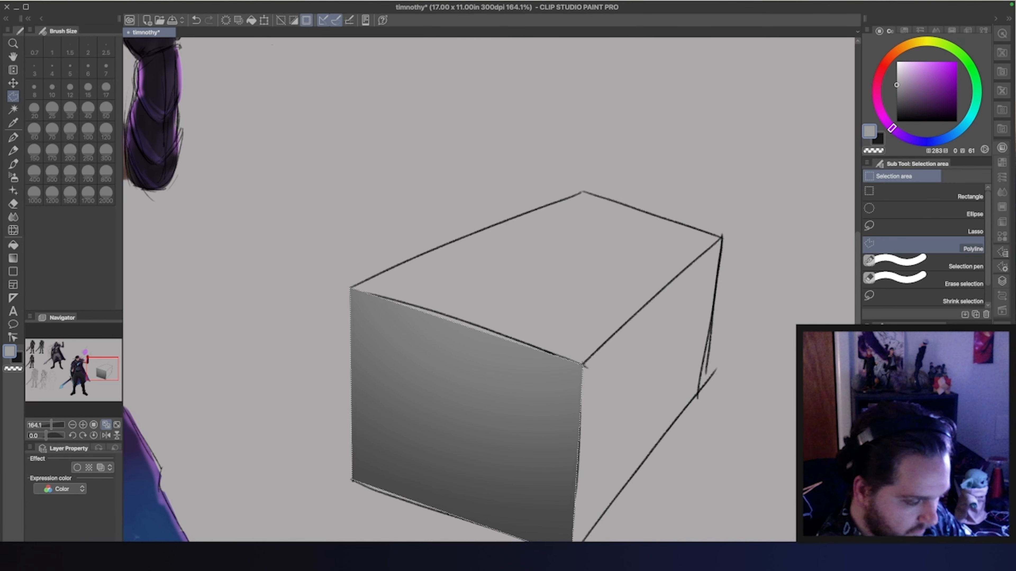
pyautogui.click(721, 238)
pyautogui.click(583, 365)
pyautogui.click(572, 555)
pyautogui.click(698, 395)
pyautogui.click(722, 237)
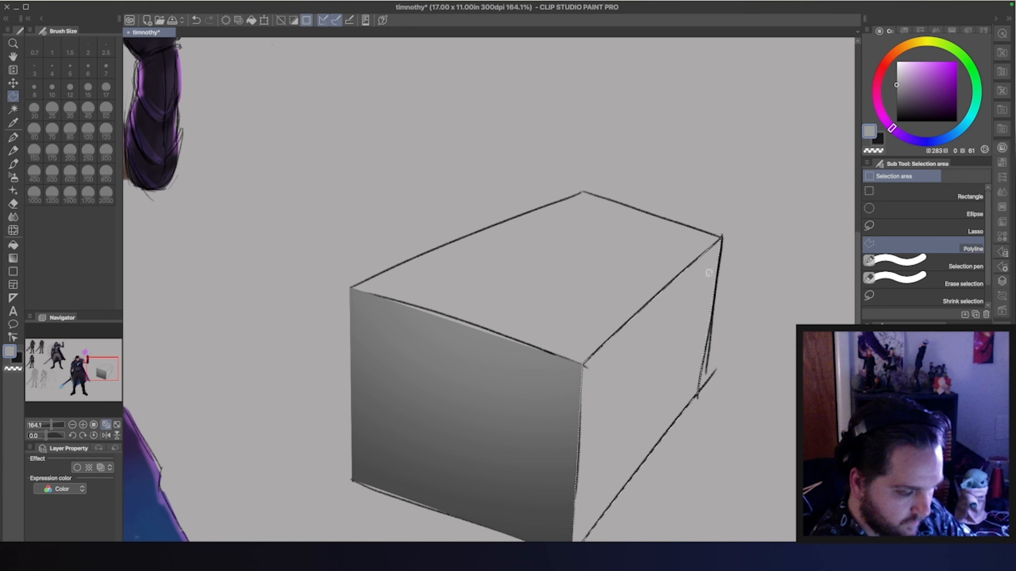
# Shade the selected right face with a soft dark grey gradient using the Soft Round 1400 1 brush at size 170
pyautogui.press('b')
pyautogui.click(40, 179)
pyautogui.keyDown('alt'); pyautogui.click(562, 520); pyautogui.keyUp('alt')
pyautogui.press('[')
pyautogui.press('[')
pyautogui.press('[')
pyautogui.press('[')
pyautogui.moveTo(592, 484)
pyautogui.mouseDown()
pyautogui.moveTo(592, 434)
pyautogui.moveTo(624, 429)
pyautogui.moveTo(715, 250)
pyautogui.moveTo(588, 520)
pyautogui.mouseUp()
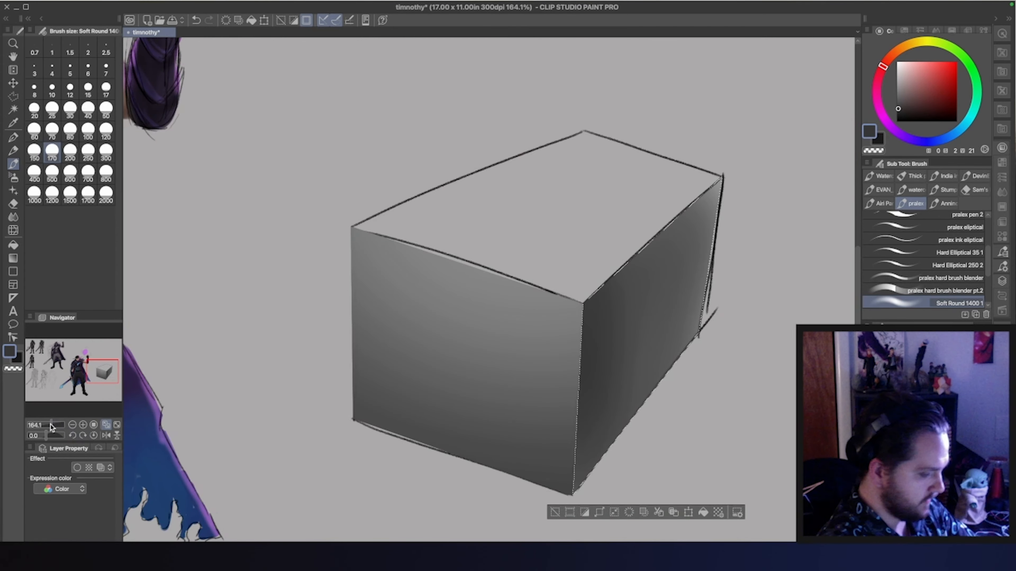
# Darken the right face along the front vertical corner and clear the selection
pyautogui.press('super+d')
pyautogui.press('super+z')
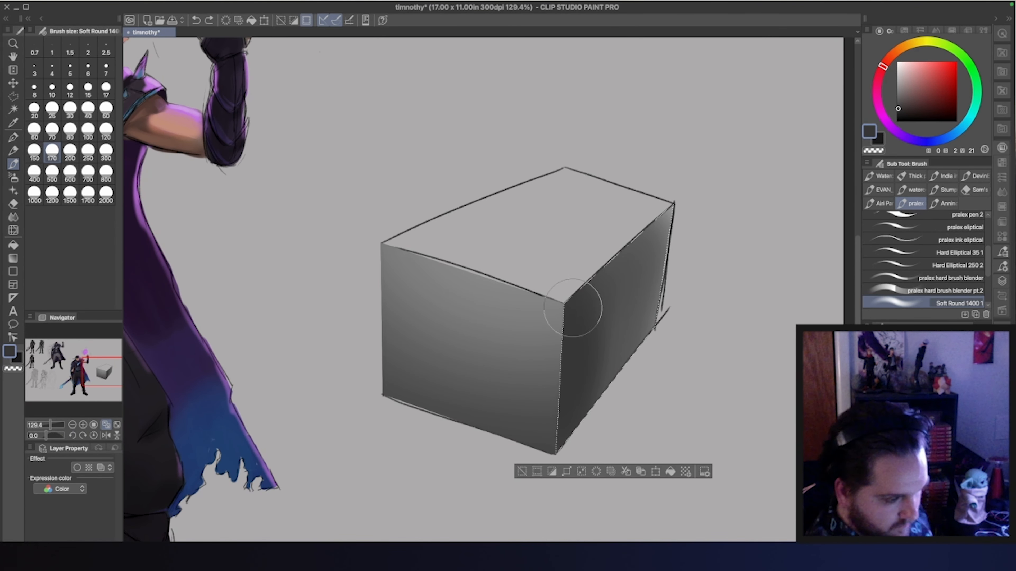
pyautogui.moveTo(574, 317)
pyautogui.mouseDown()
pyautogui.moveTo(590, 333)
pyautogui.moveTo(558, 445)
pyautogui.mouseUp()
pyautogui.press('super+d')
# Outline the box's top face with a Polyline selection
pyautogui.press('m')
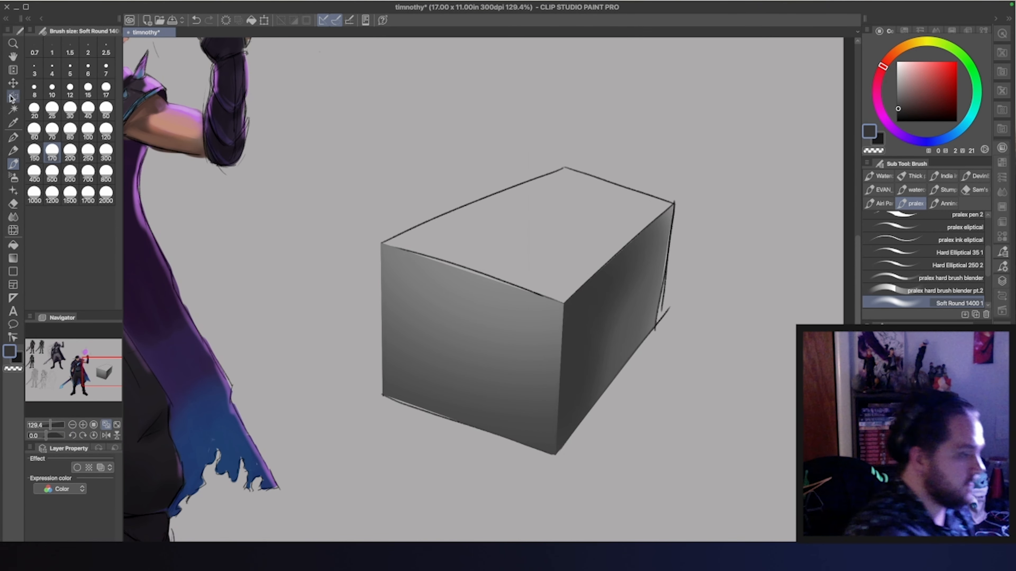
pyautogui.click(564, 304)
pyautogui.click(674, 203)
pyautogui.click(564, 167)
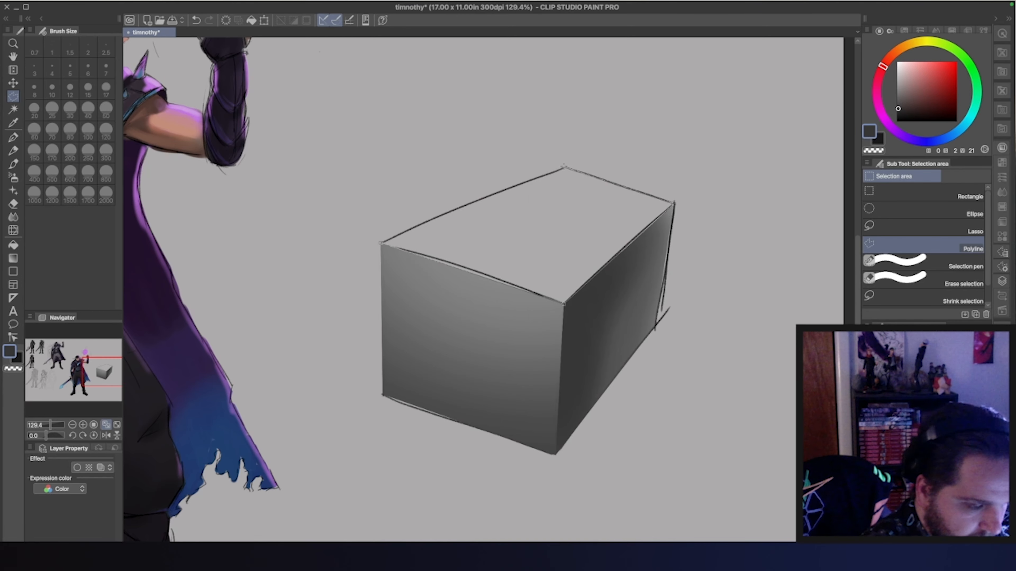
pyautogui.doubleClick(382, 243)
# Softly shade the top face with mid grey and a lighter grey patch, and clear the selection
pyautogui.press('b')
pyautogui.keyDown('alt'); pyautogui.click(466, 274); pyautogui.keyUp('alt')
pyautogui.moveTo(404, 240)
pyautogui.mouseDown()
pyautogui.moveTo(521, 324)
pyautogui.moveTo(696, 223)
pyautogui.mouseUp()
pyautogui.click(897, 82)
pyautogui.moveTo(594, 276)
pyautogui.mouseDown()
pyautogui.moveTo(394, 245)
pyautogui.moveTo(616, 236)
pyautogui.mouseUp()
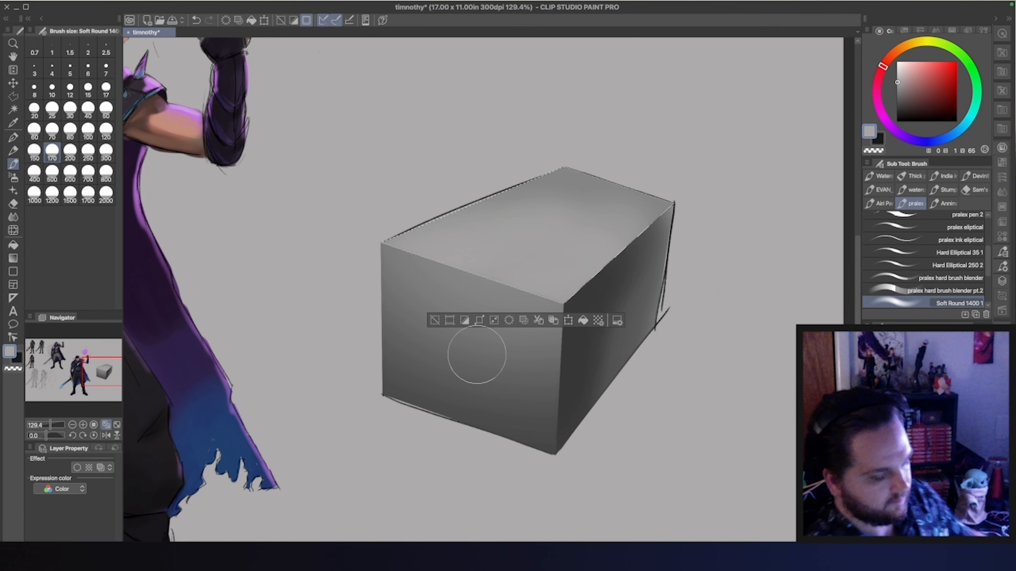
pyautogui.press('super+d')
# Paint thin straight light grey highlights along the two front edges of the top face with the brush at size 15
pyautogui.press('[')
pyautogui.press('[')
pyautogui.press('[')
pyautogui.press('[')
pyautogui.press('[')
pyautogui.press('[')
pyautogui.press('[')
pyautogui.press('[')
pyautogui.press('[')
pyautogui.press('[')
pyautogui.press('[')
pyautogui.press('[')
pyautogui.press('[')
pyautogui.keyDown('alt'); pyautogui.click(384, 245); pyautogui.keyUp('alt')
pyautogui.click(384, 244)
pyautogui.keyDown('shift'); pyautogui.click(562, 304); pyautogui.keyUp('shift')
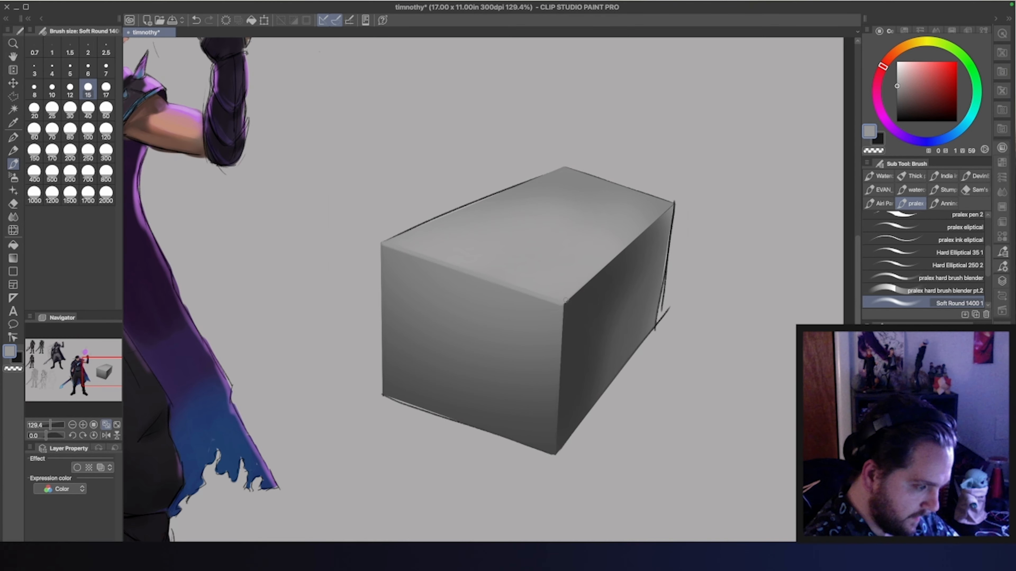
pyautogui.click(671, 206)
pyautogui.keyDown('alt'); pyautogui.click(671, 208); pyautogui.keyUp('alt')
pyautogui.keyDown('shift'); pyautogui.click(563, 303); pyautogui.keyUp('shift')
# Paint a thin straight dark grey line down the box's front vertical corner
pyautogui.keyDown('alt'); pyautogui.click(567, 319); pyautogui.keyUp('alt')
pyautogui.click(562, 305)
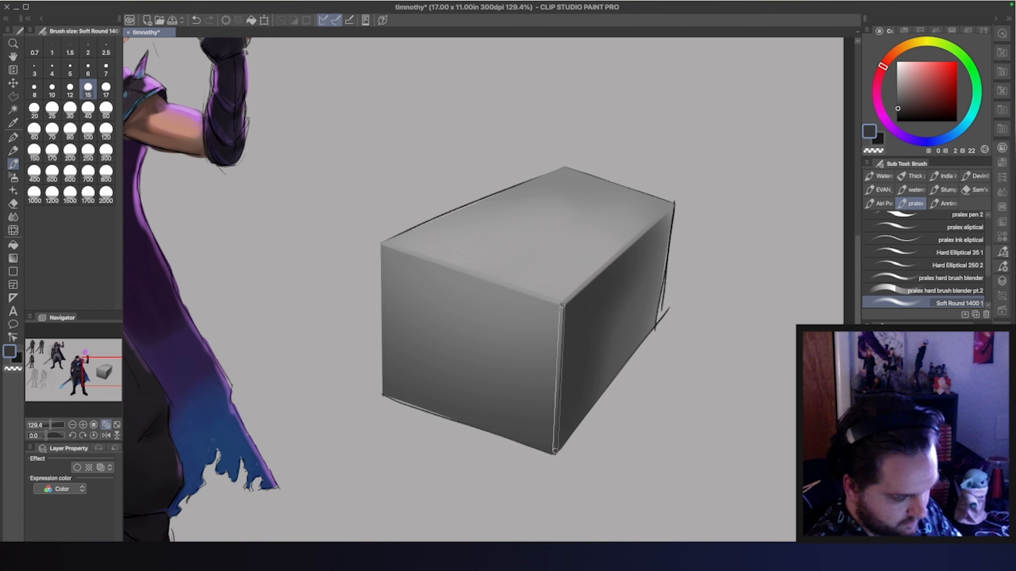
pyautogui.keyDown('shift'); pyautogui.click(555, 452); pyautogui.keyUp('shift')
# Deepen the right face with soft near-black shading below its upper edge and beside the front corner, enlarging the brush to 50
pyautogui.click(896, 116)
pyautogui.click(563, 305)
pyautogui.keyDown('shift'); pyautogui.click(673, 207); pyautogui.keyUp('shift')
pyautogui.press('super+z')
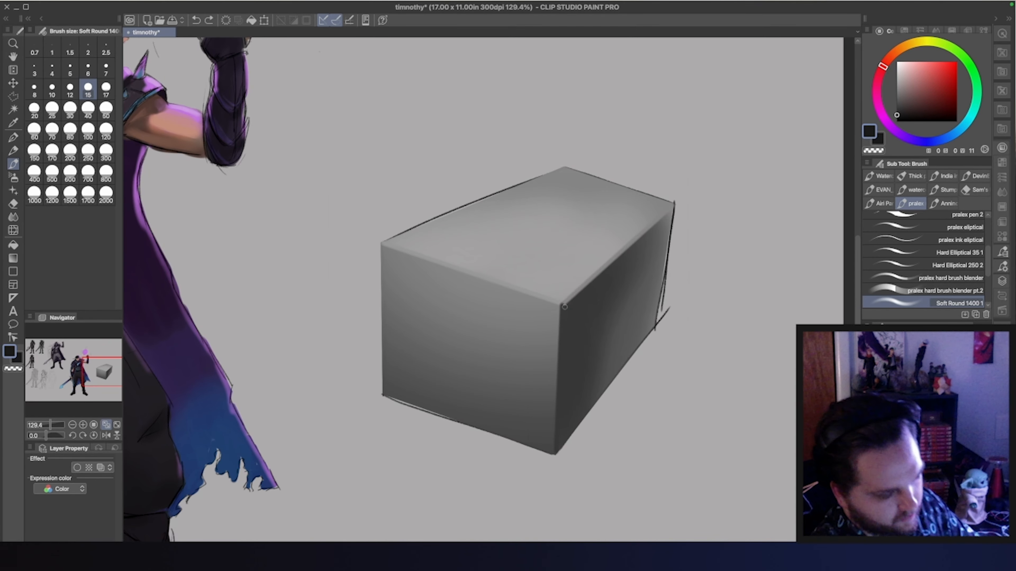
pyautogui.press(']')
pyautogui.press(']')
pyautogui.press(']')
pyautogui.moveTo(563, 306)
pyautogui.mouseDown()
pyautogui.moveTo(622, 253)
pyautogui.moveTo(558, 318)
pyautogui.moveTo(560, 387)
pyautogui.moveTo(575, 302)
pyautogui.moveTo(568, 325)
pyautogui.mouseUp()
pyautogui.press(']')
pyautogui.press(']')
pyautogui.press(']')
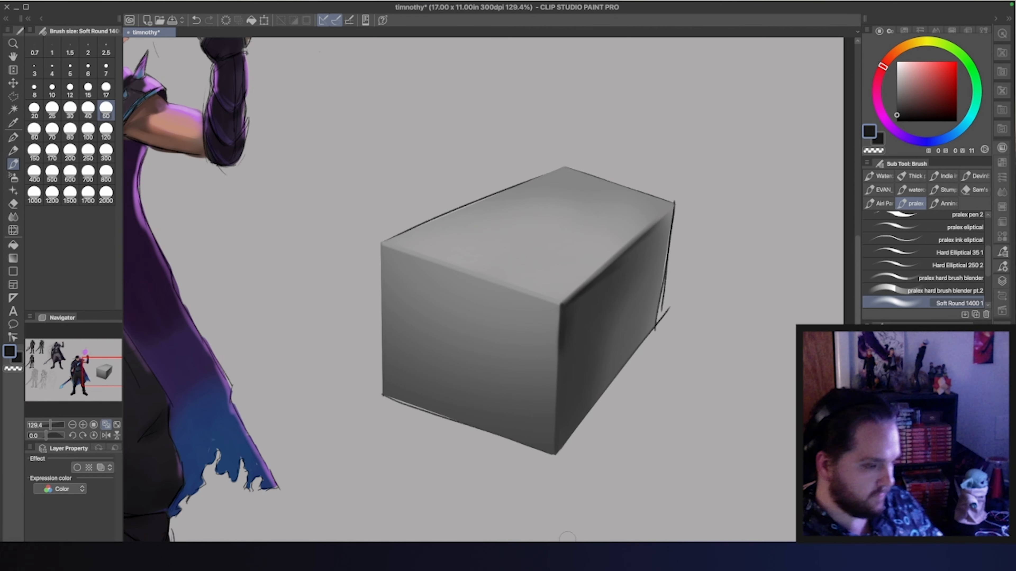
# Paint a soft near-white highlight on the top face along its front-left edge, enlarging the brush to 80
pyautogui.moveTo(898, 91); pyautogui.dragTo(899, 72)
pyautogui.press('[')
pyautogui.press('[')
pyautogui.press('[')
pyautogui.press('[')
pyautogui.press('[')
pyautogui.moveTo(386, 244)
pyautogui.mouseDown()
pyautogui.moveTo(552, 304)
pyautogui.moveTo(424, 245)
pyautogui.moveTo(554, 295)
pyautogui.moveTo(394, 239)
pyautogui.mouseUp()
pyautogui.press(']')
pyautogui.press(']')
pyautogui.press(']')
pyautogui.press(']')
pyautogui.press(']')
pyautogui.press(']')
pyautogui.press(']')
pyautogui.press(']')
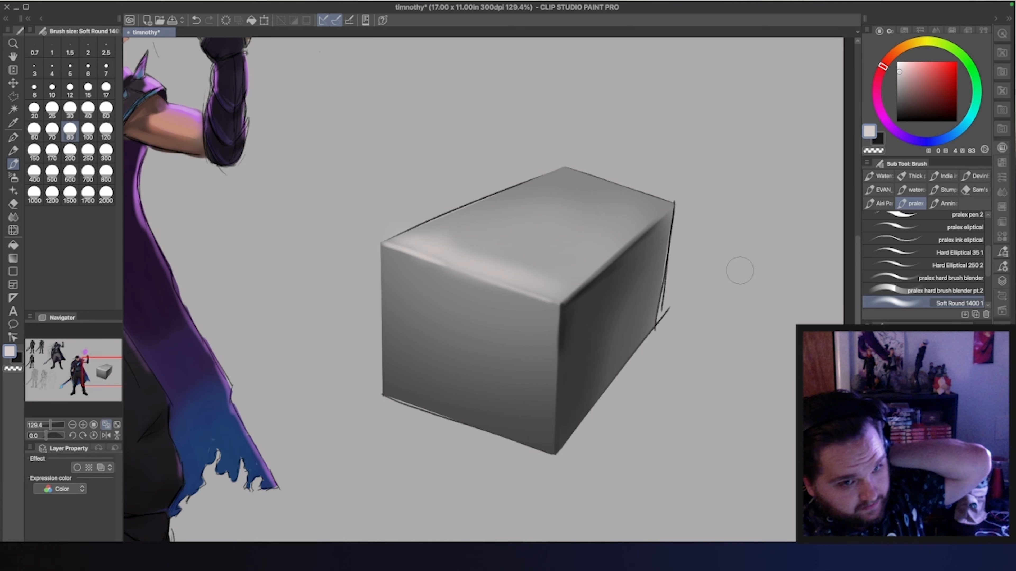
# Select the shaded box with Auto select and open a Gradient map tonal correction, keeping the box in view
pyautogui.click(14, 110)
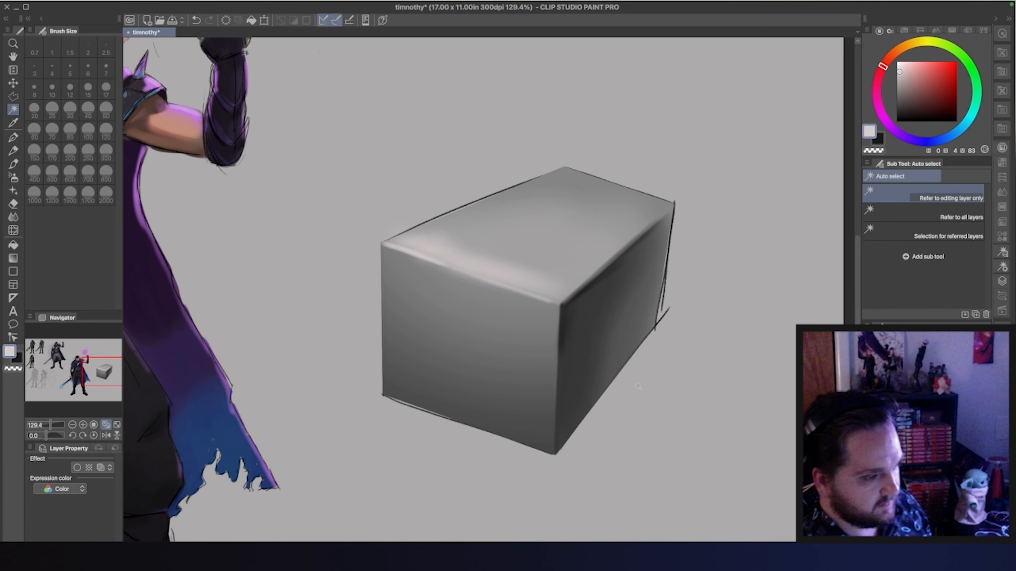
pyautogui.click(676, 162)
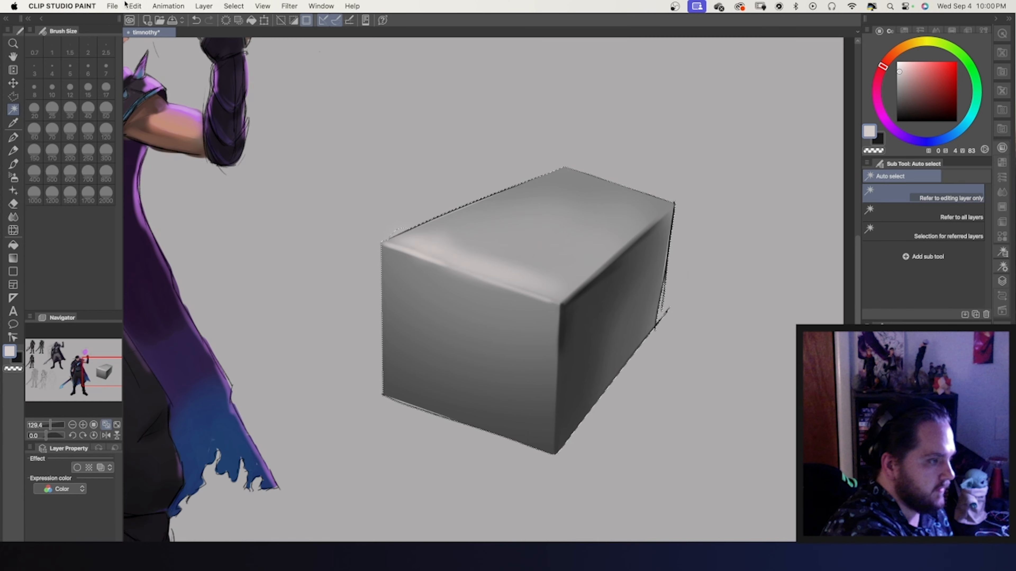
pyautogui.click(135, 6)
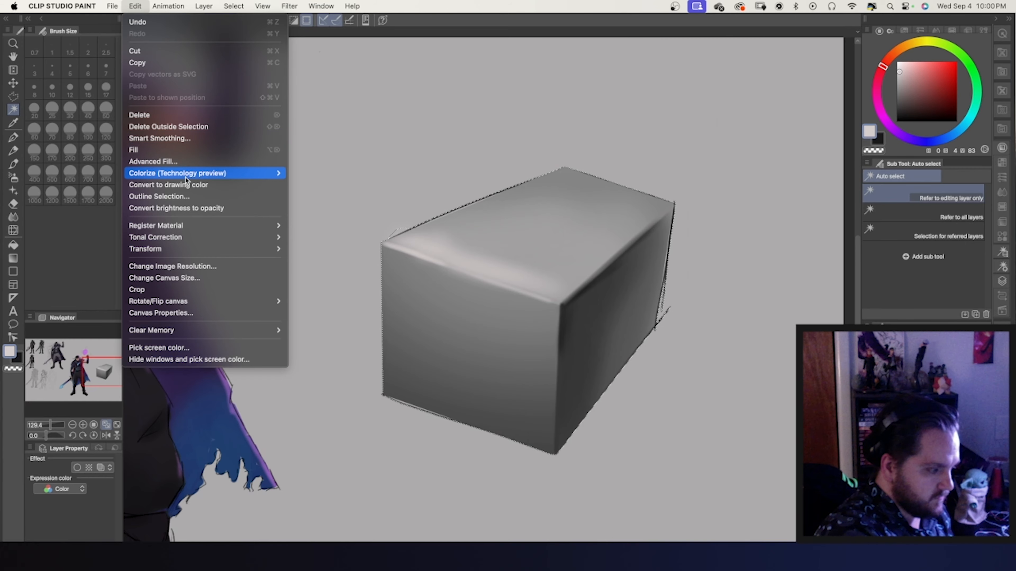
pyautogui.moveTo(191, 239)
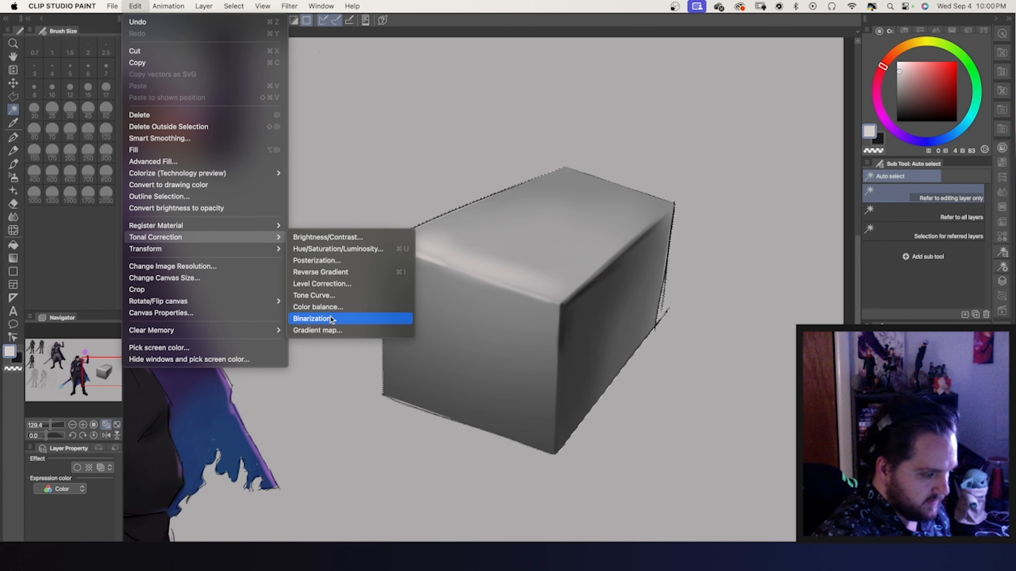
pyautogui.click(329, 331)
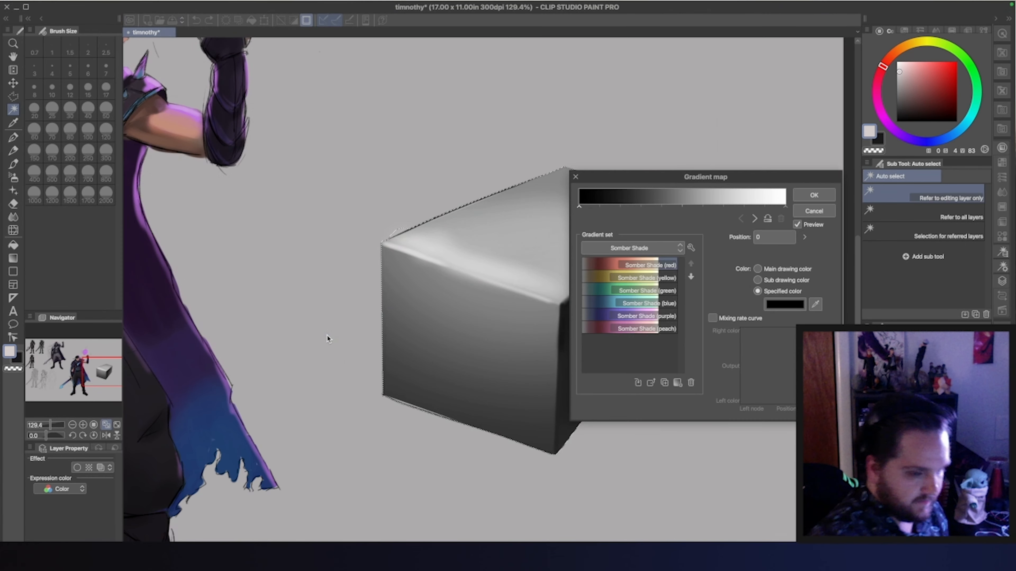
pyautogui.moveTo(791, 179); pyautogui.dragTo(333, 181)
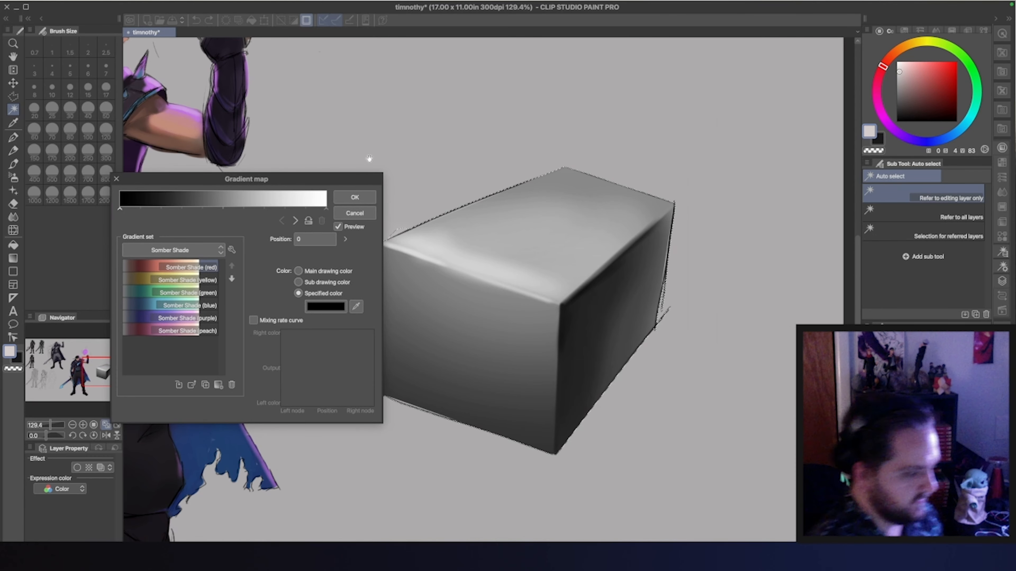
# Reverse the gradient map on the box by moving the white node to position 1 and the black node to 100
pyautogui.moveTo(120, 209); pyautogui.dragTo(249, 213)
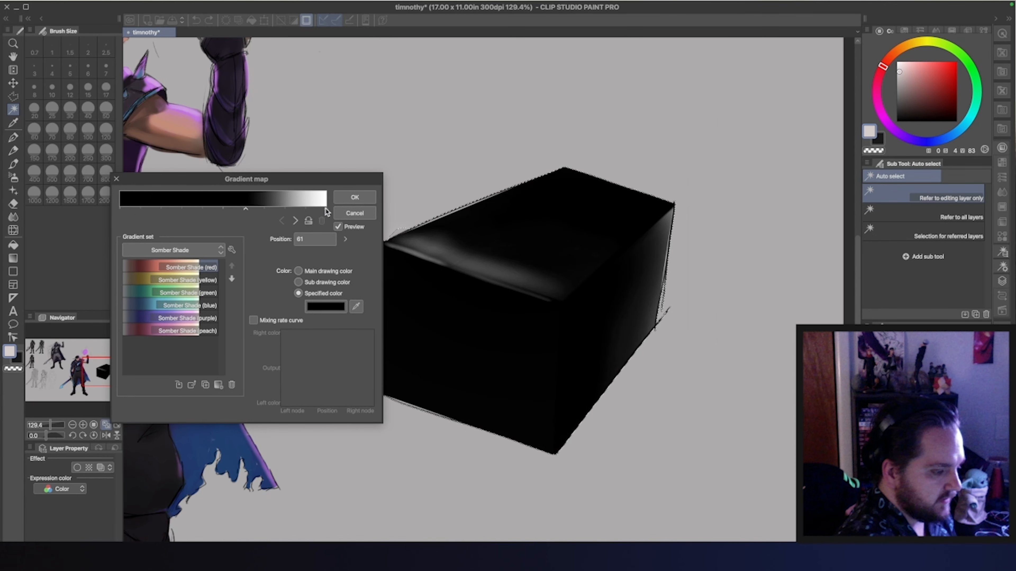
pyautogui.moveTo(326, 210); pyautogui.dragTo(121, 219)
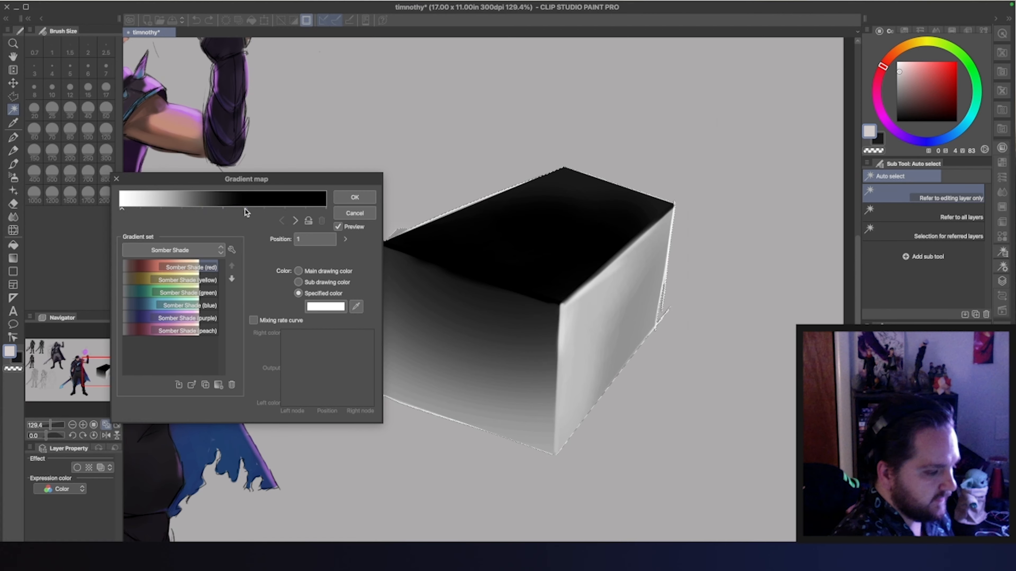
pyautogui.moveTo(245, 209); pyautogui.dragTo(326, 209)
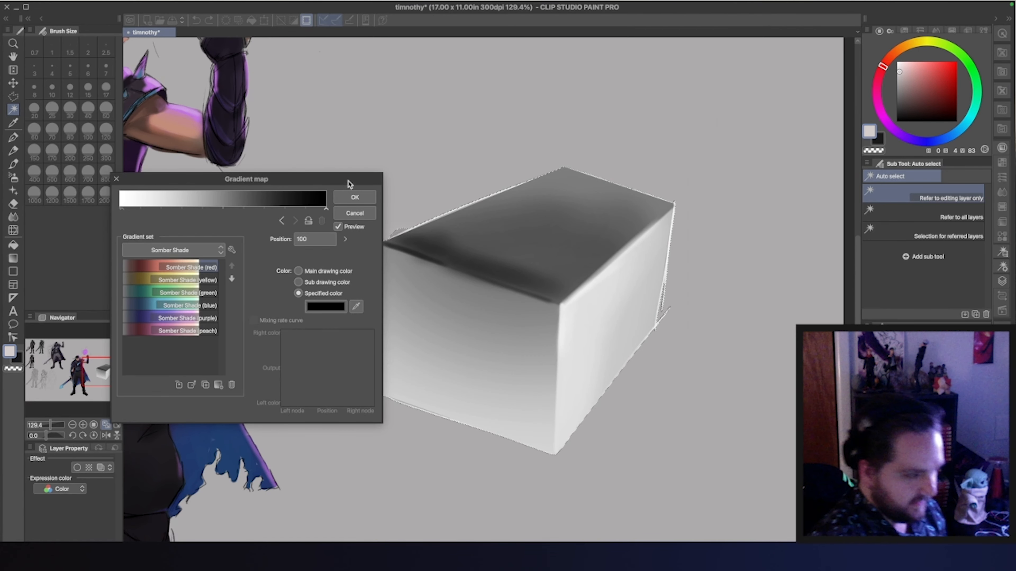
pyautogui.moveTo(347, 183); pyautogui.dragTo(301, 193)
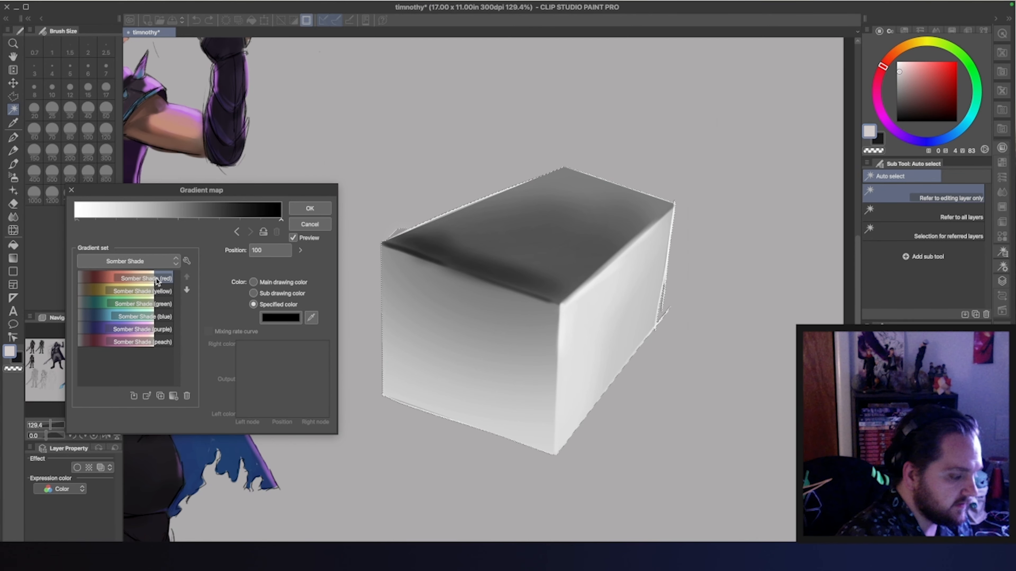
# Restore the black-to-white gradient order and apply the Somber Shade (red) gradient to the box
pyautogui.moveTo(281, 220)
pyautogui.mouseDown()
pyautogui.moveTo(88, 240)
pyautogui.moveTo(278, 231)
pyautogui.mouseUp()
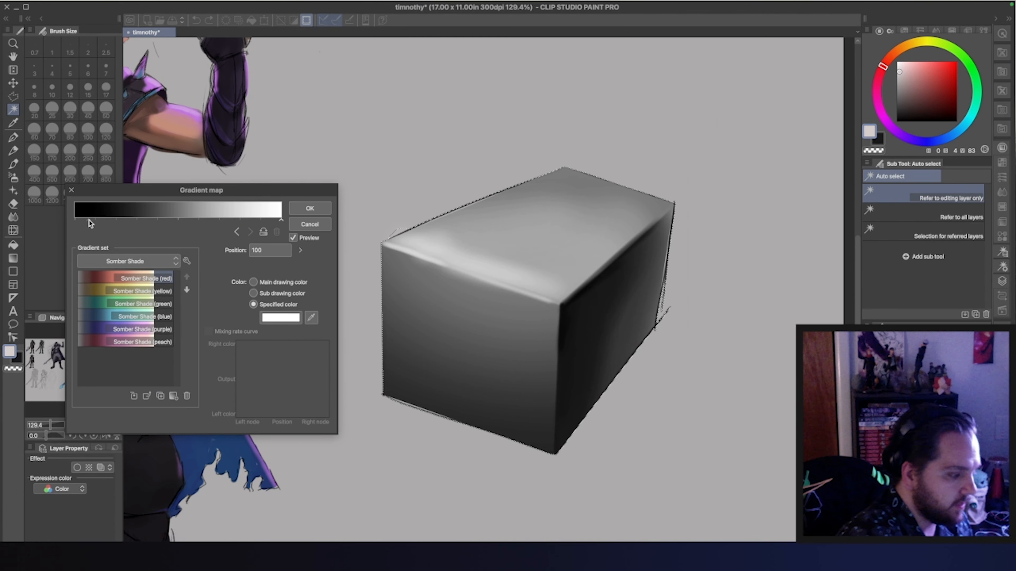
pyautogui.click(75, 220)
pyautogui.click(115, 280)
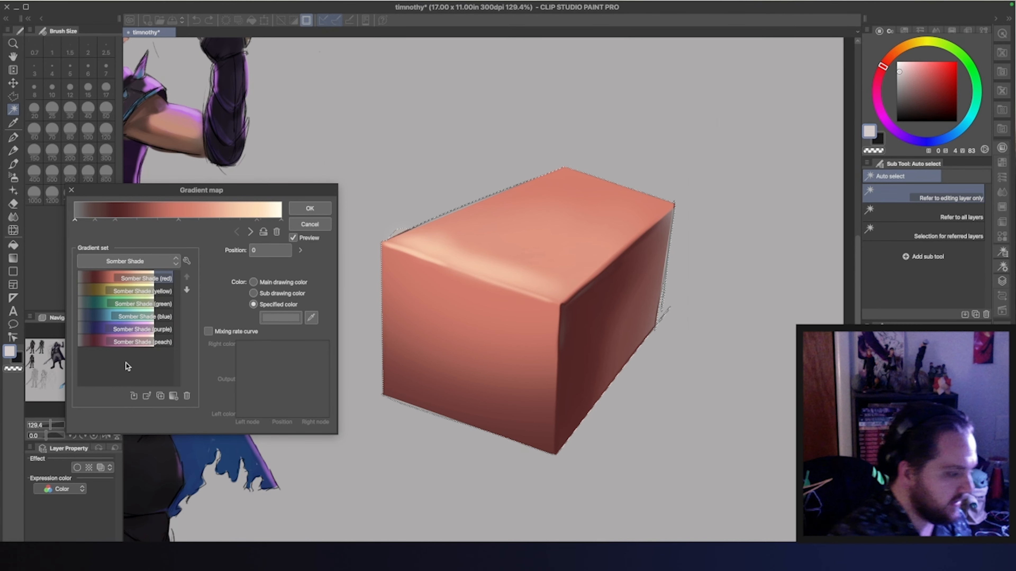
# Delete the grey starting node of the red gradient and move the dark red node to position 0
pyautogui.moveTo(75, 221)
pyautogui.mouseDown()
pyautogui.moveTo(108, 221)
pyautogui.moveTo(98, 222)
pyautogui.mouseUp()
pyautogui.click(277, 232)
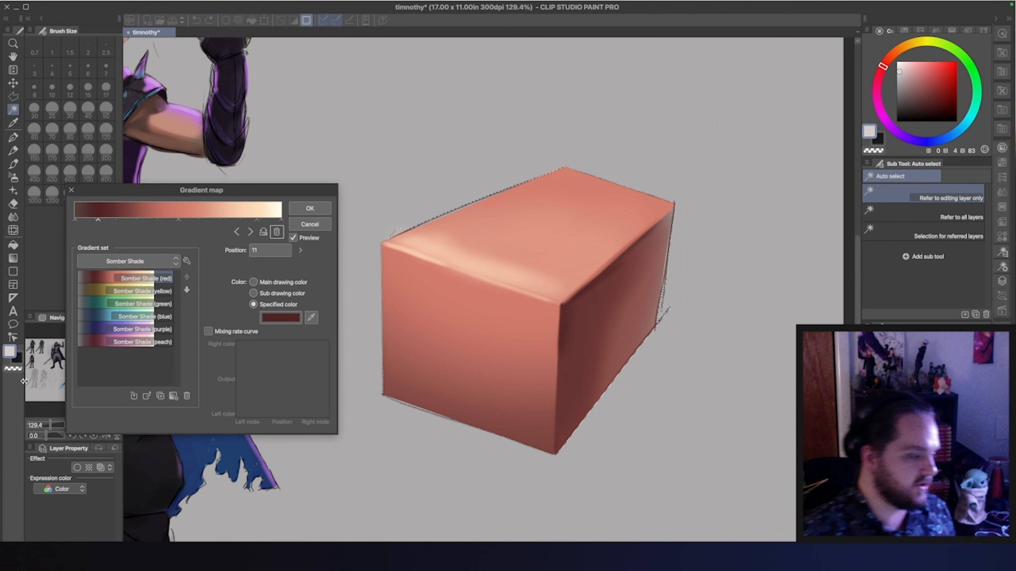
pyautogui.moveTo(81, 219)
pyautogui.mouseDown()
pyautogui.moveTo(132, 221)
pyautogui.moveTo(72, 226)
pyautogui.mouseUp()
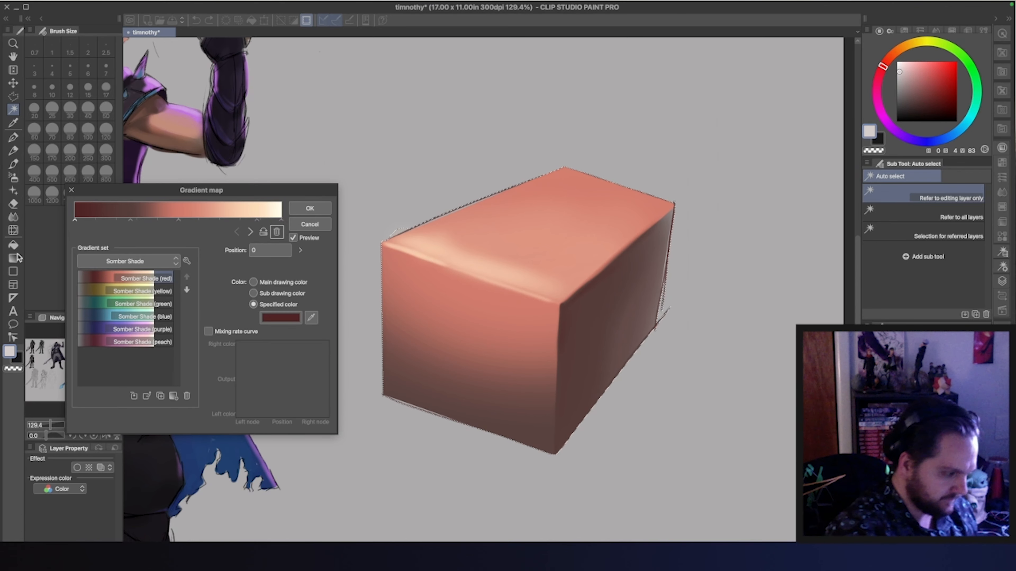
# Recolour the light salmon node at position 64 to a bright saturated magenta
pyautogui.click(208, 220)
pyautogui.click(288, 319)
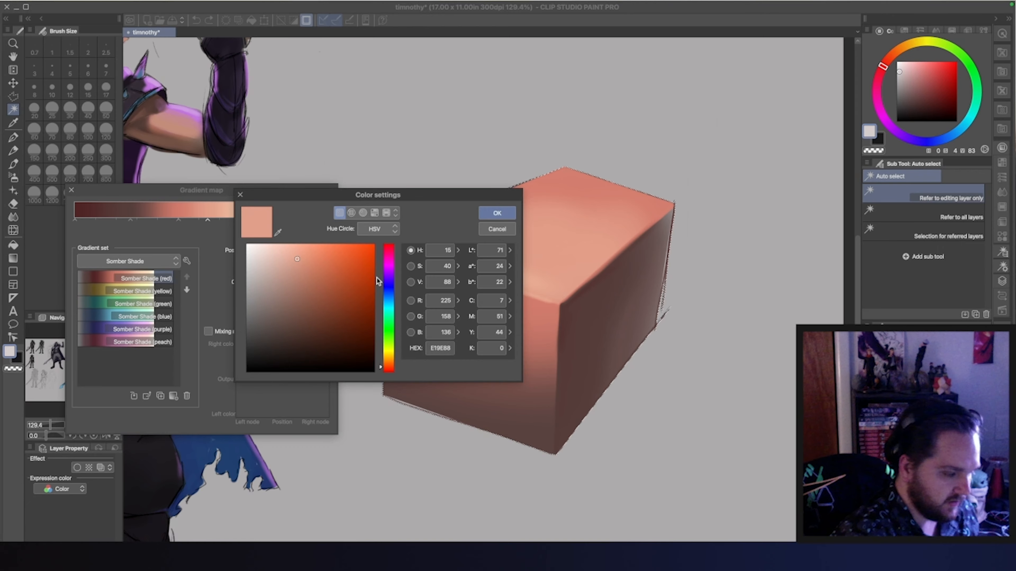
pyautogui.click(386, 264)
pyautogui.click(335, 272)
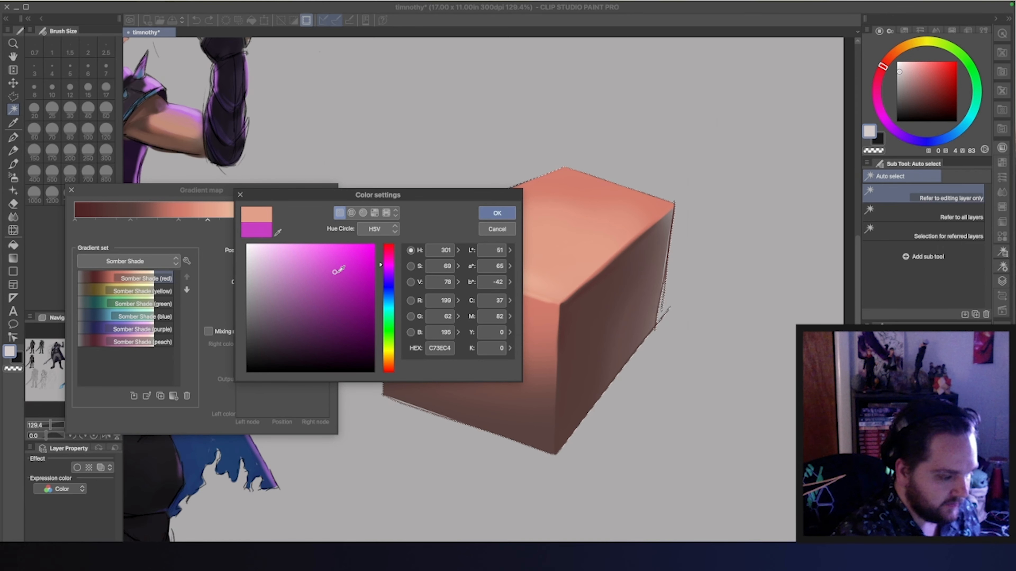
pyautogui.moveTo(339, 270)
pyautogui.mouseDown()
pyautogui.moveTo(345, 325)
pyautogui.moveTo(376, 252)
pyautogui.mouseUp()
pyautogui.click(497, 213)
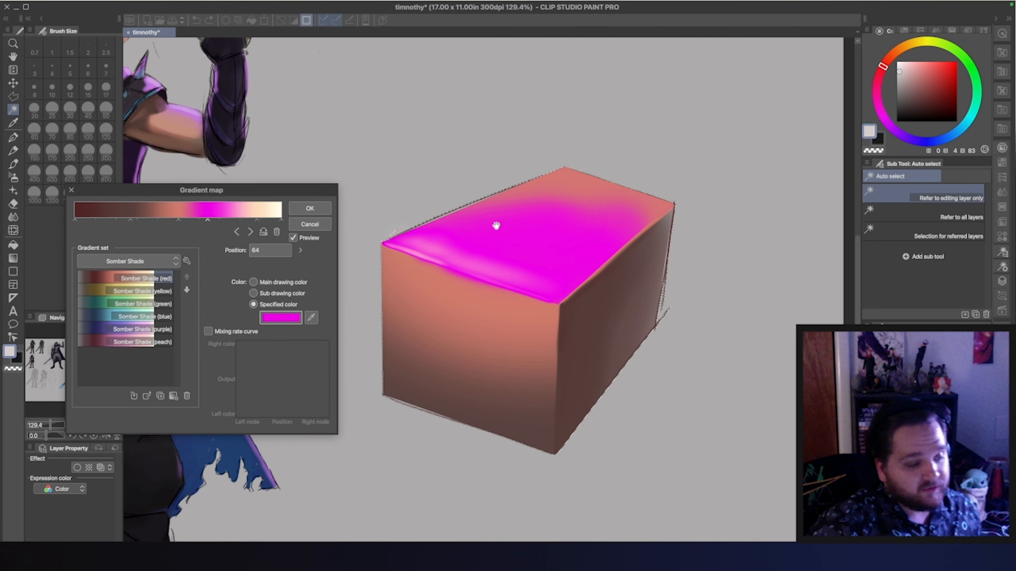
# Apply Somber Shade (blue) and shift its nodes, placing the pale mint node at 57 and the near-white node at 35
pyautogui.click(108, 317)
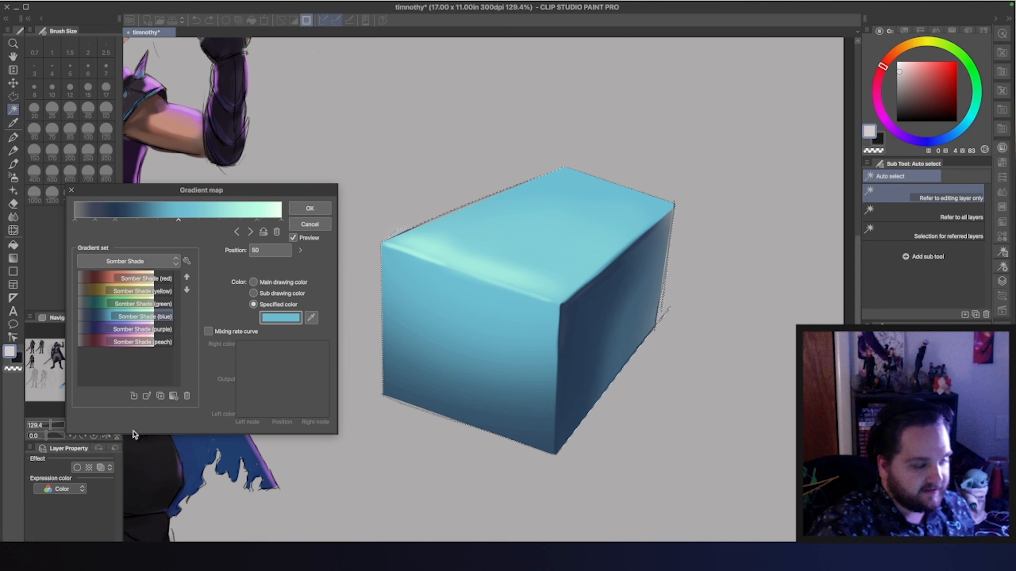
pyautogui.moveTo(115, 220); pyautogui.dragTo(163, 223)
pyautogui.moveTo(257, 221); pyautogui.dragTo(193, 222)
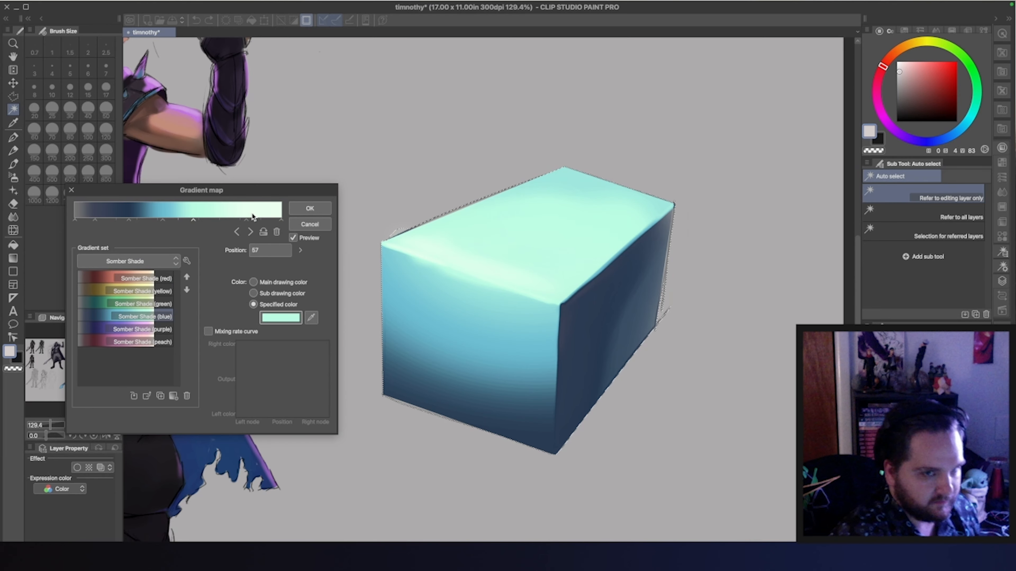
pyautogui.moveTo(246, 221); pyautogui.dragTo(231, 221)
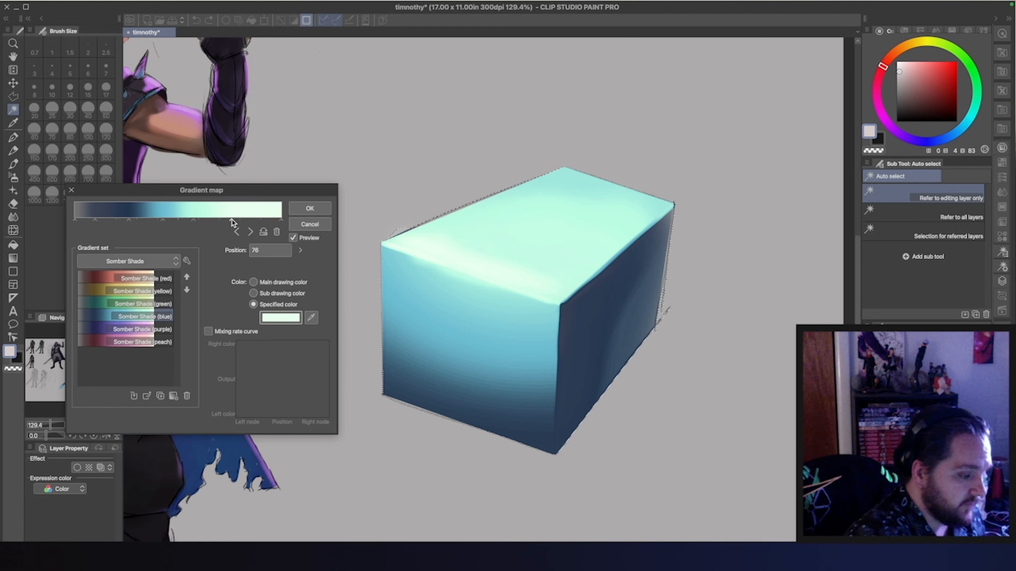
pyautogui.moveTo(232, 220); pyautogui.dragTo(147, 222)
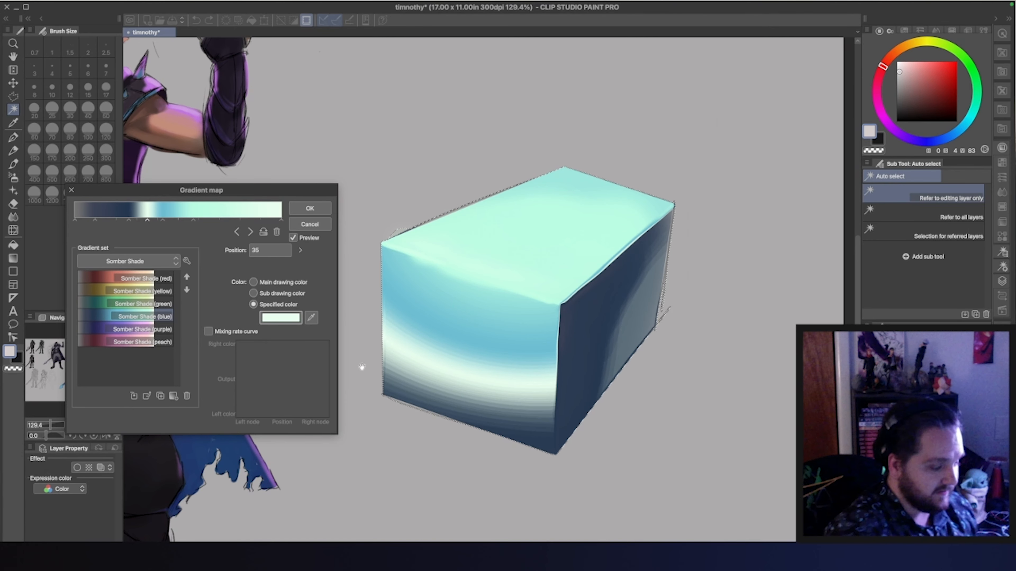
# Apply Somber Shade (peach), delete its grey starting node and move the dark node beside it to position 0
pyautogui.click(101, 340)
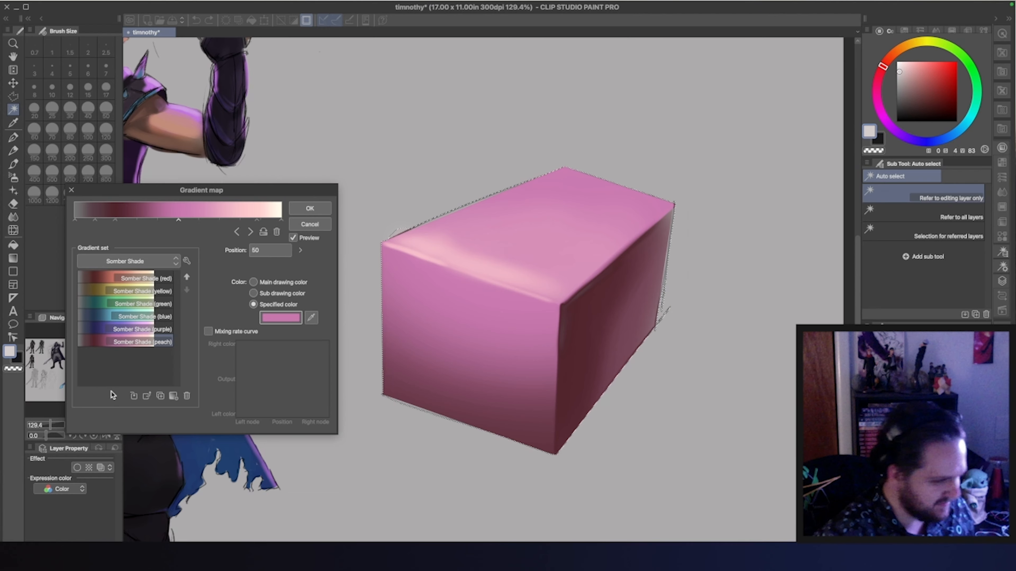
pyautogui.click(75, 220)
pyautogui.click(276, 231)
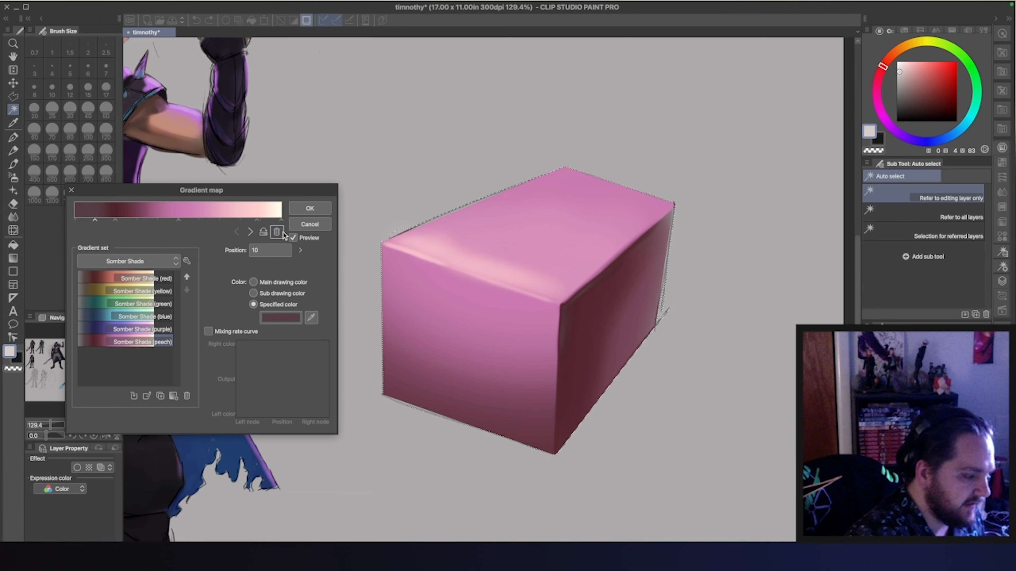
pyautogui.moveTo(95, 220); pyautogui.dragTo(31, 270)
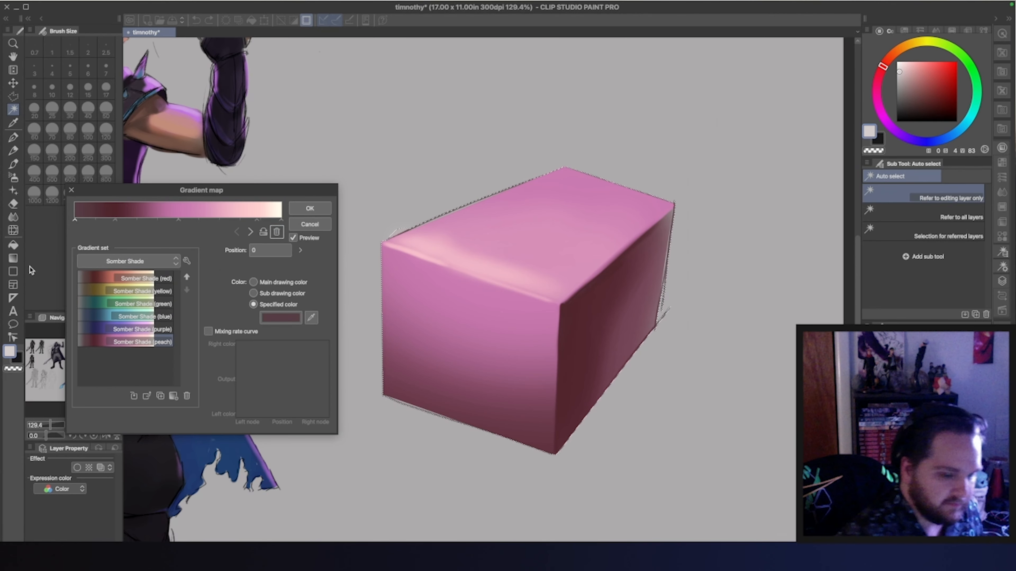
# Try the peach gradient's dark red node at position 16 and its pale pink node at 69, and cancel the gradient map
pyautogui.moveTo(114, 219); pyautogui.dragTo(108, 221)
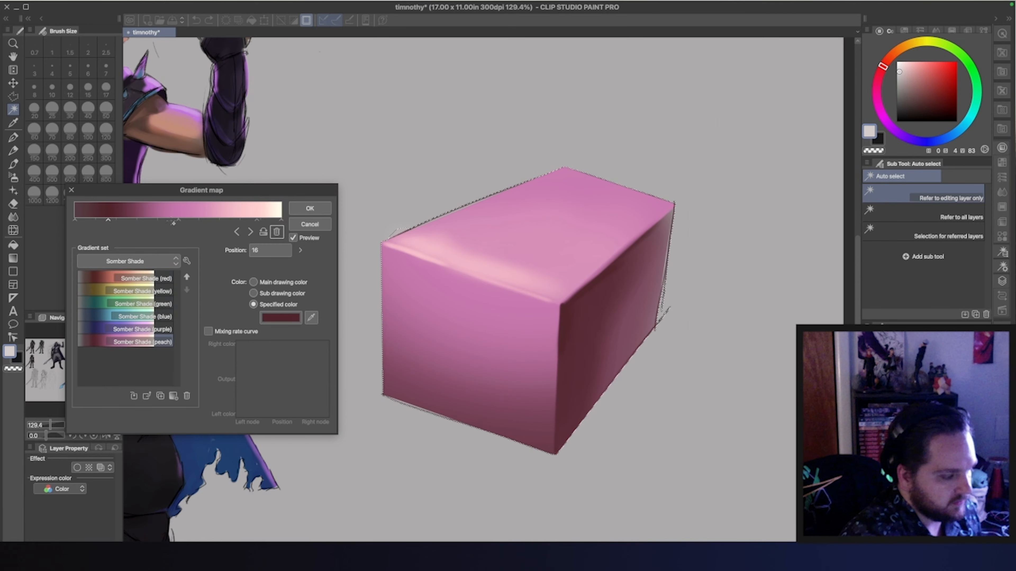
pyautogui.moveTo(178, 220); pyautogui.dragTo(218, 217)
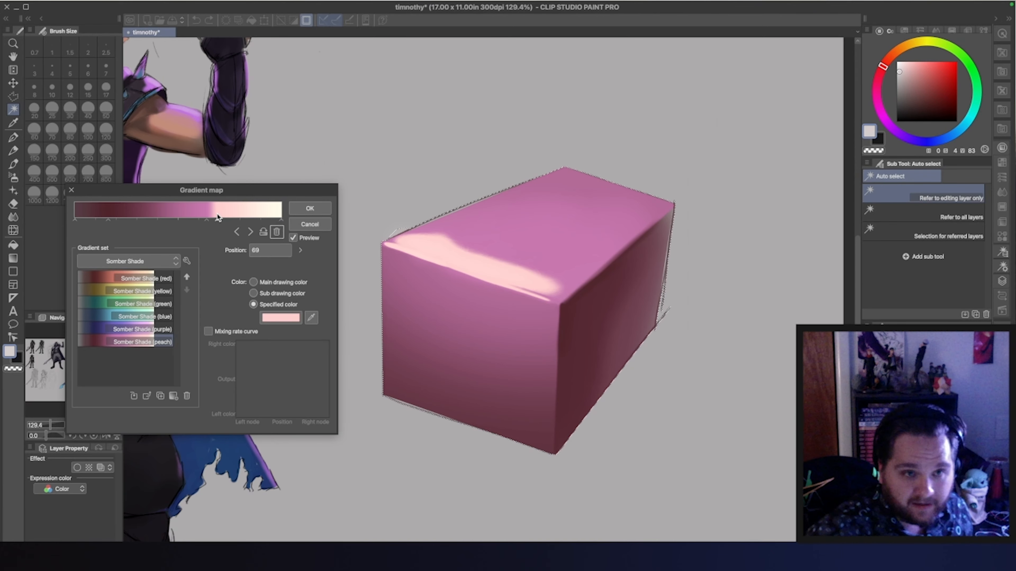
pyautogui.click(310, 224)
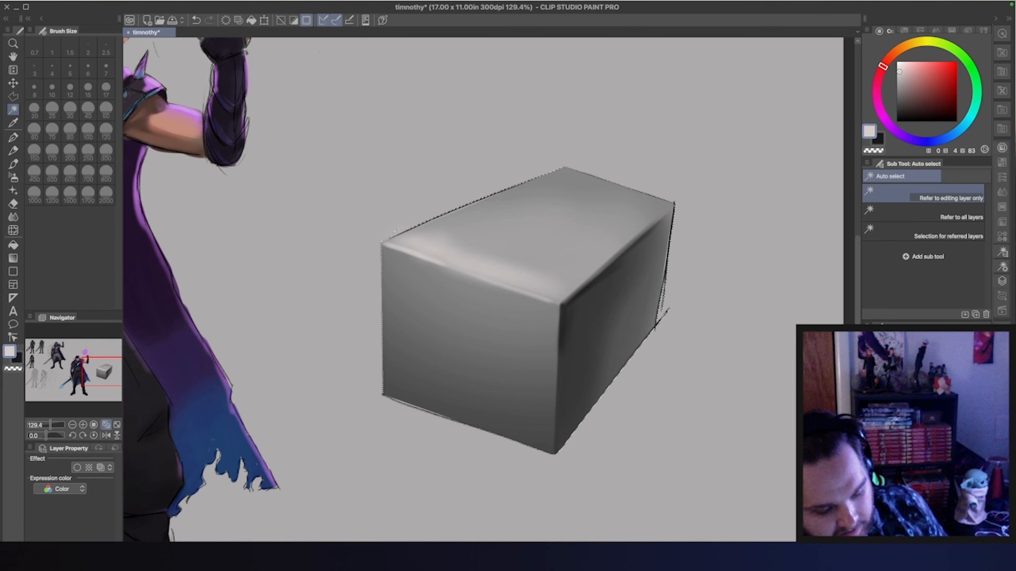
# Delete the box's layer, clear the selection and bring the character's upper body into view
pyautogui.press('Delete')
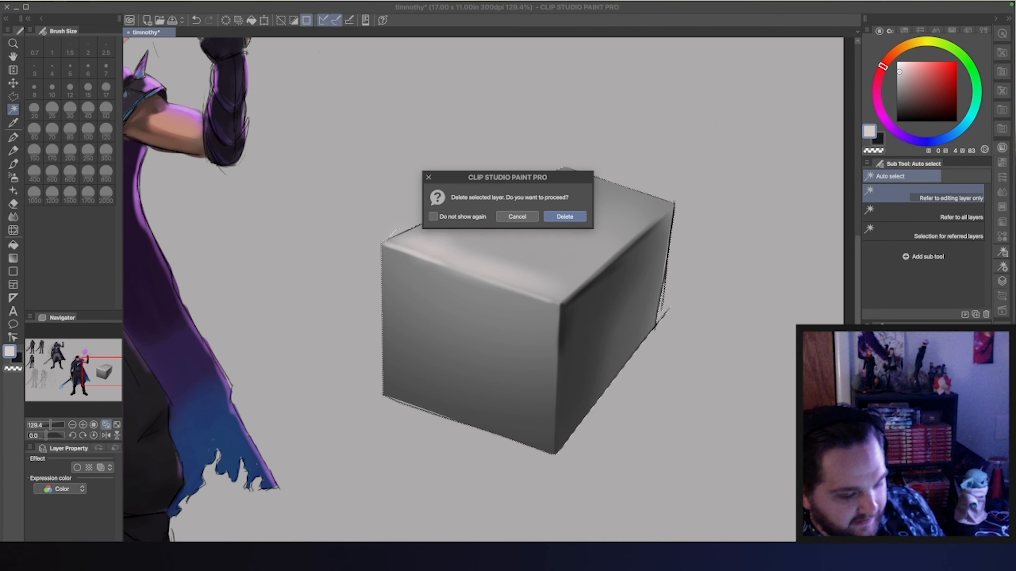
pyautogui.click(577, 217)
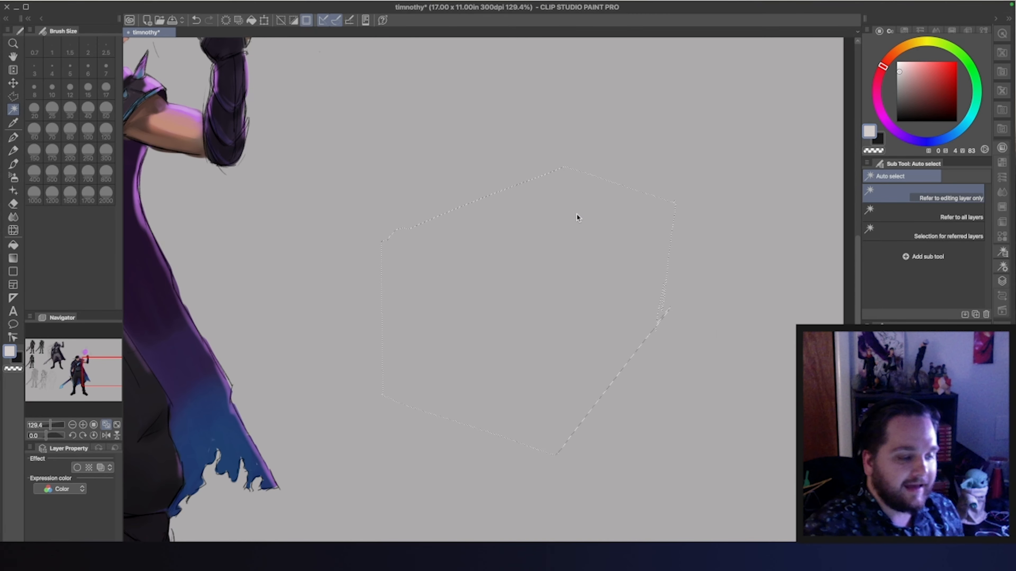
pyautogui.hotkey('ctrl', 'd')
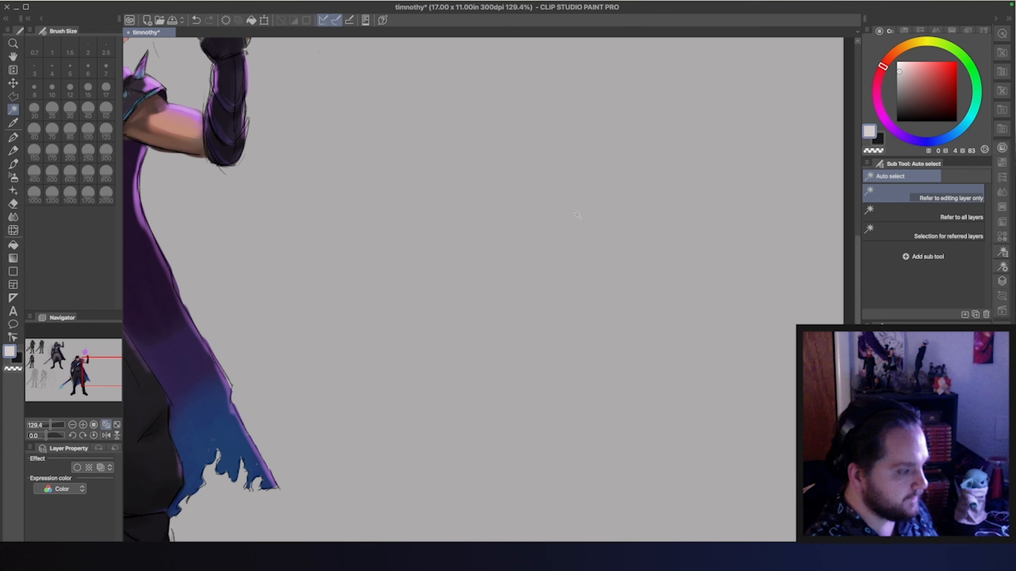
pyautogui.click(79, 360)
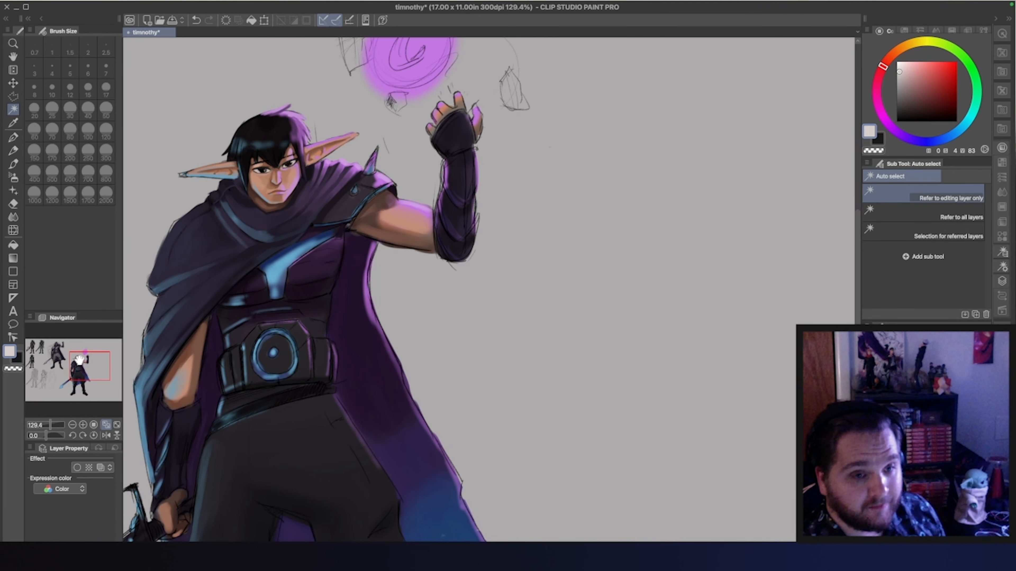